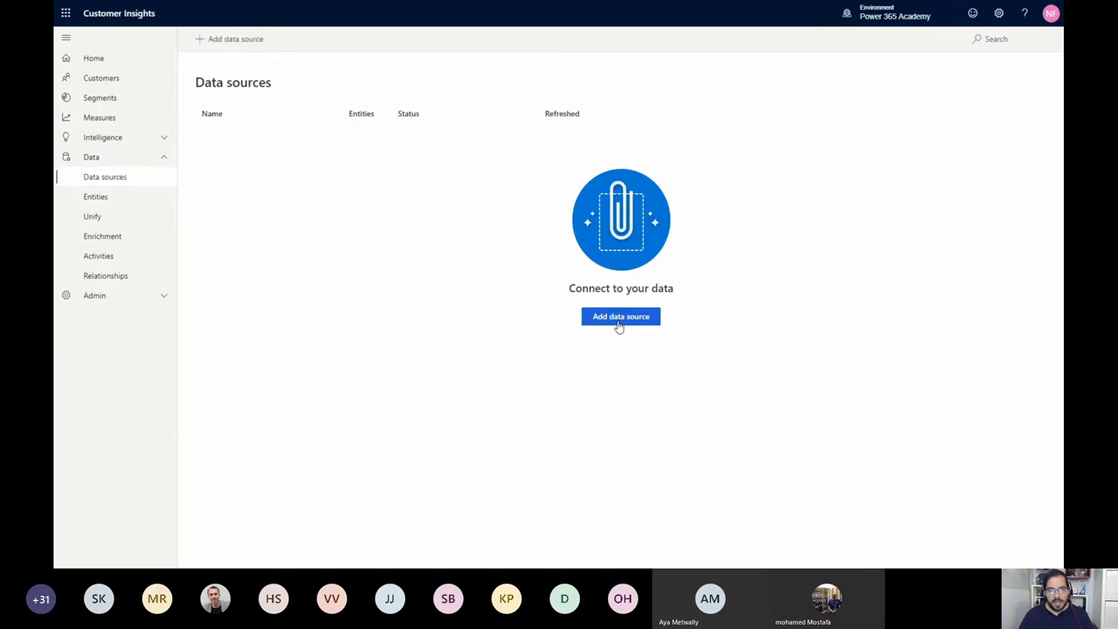
- Add a data source that uses the Import data method and name it eCommerce
click(619, 324)
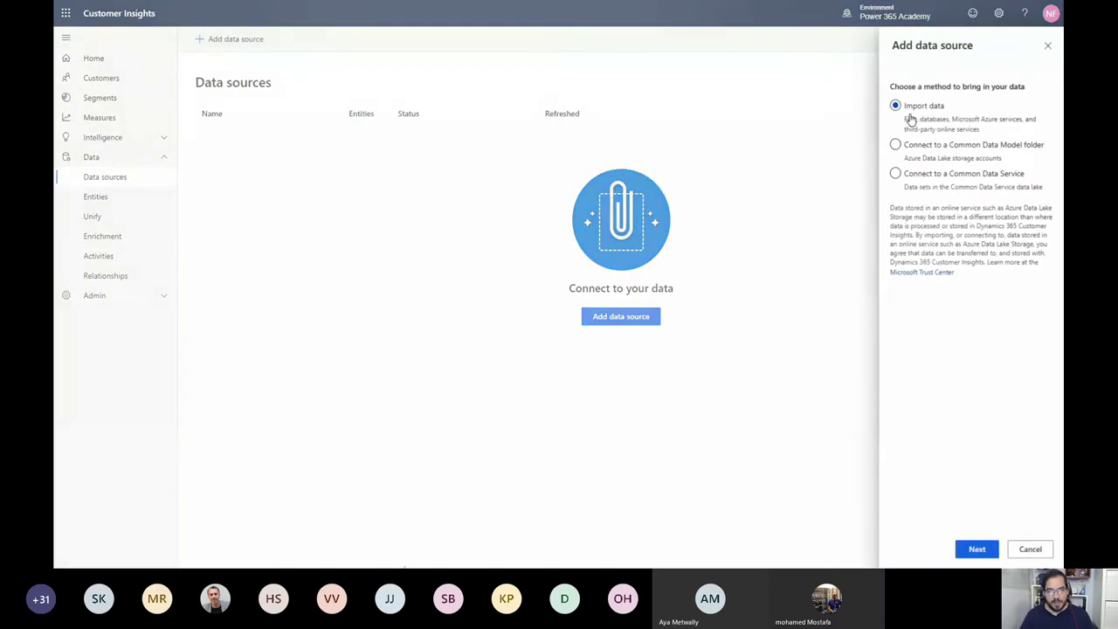
click(976, 549)
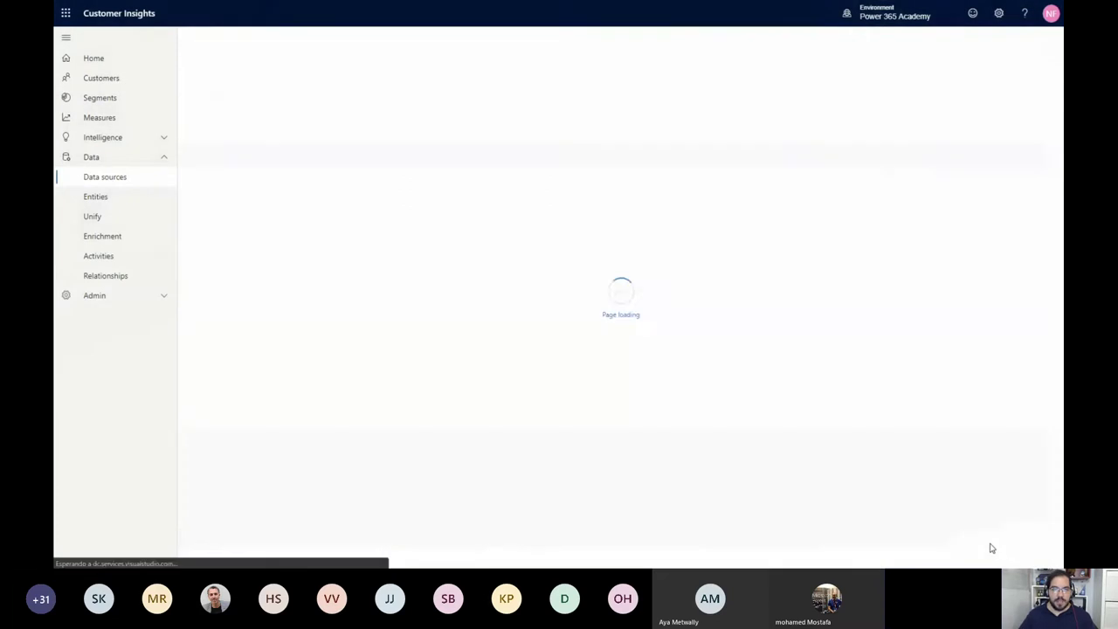
click(431, 115)
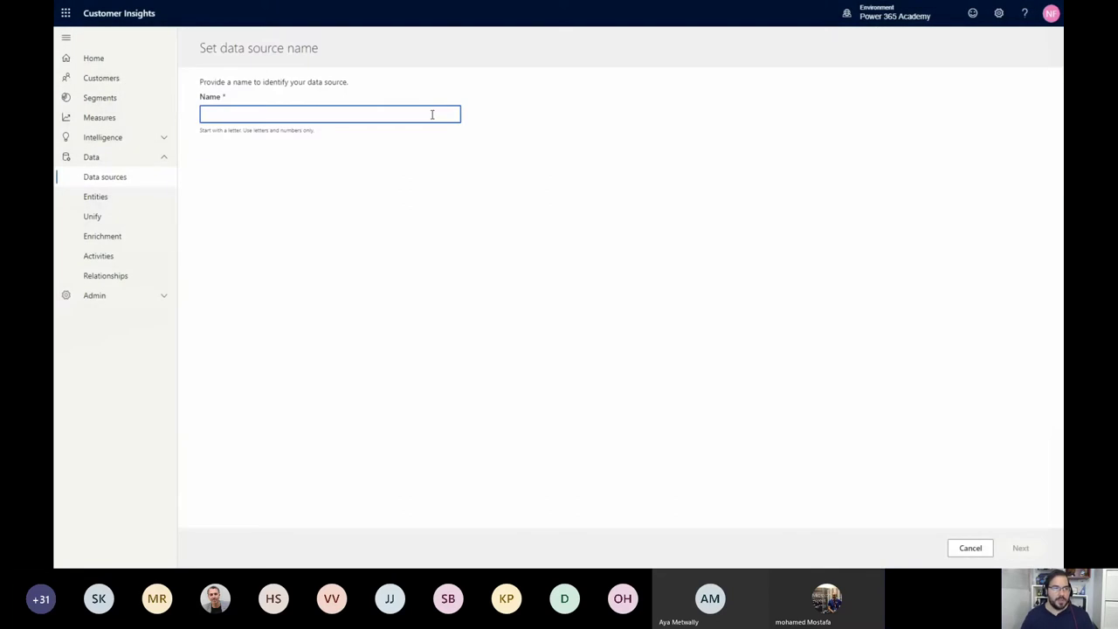
text(e)
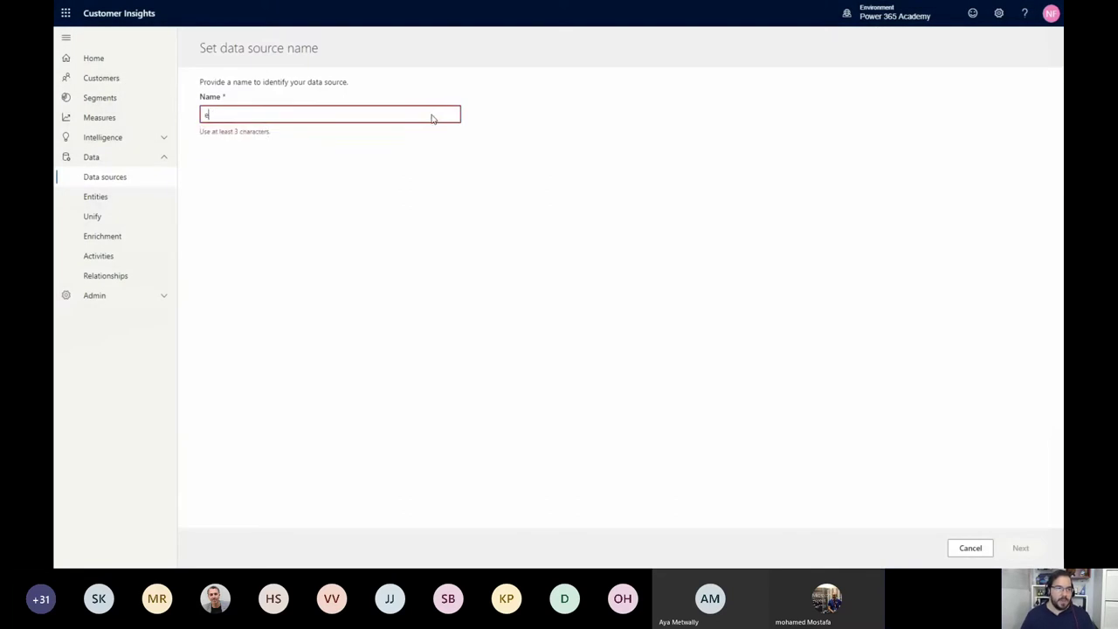
text(Commerce)
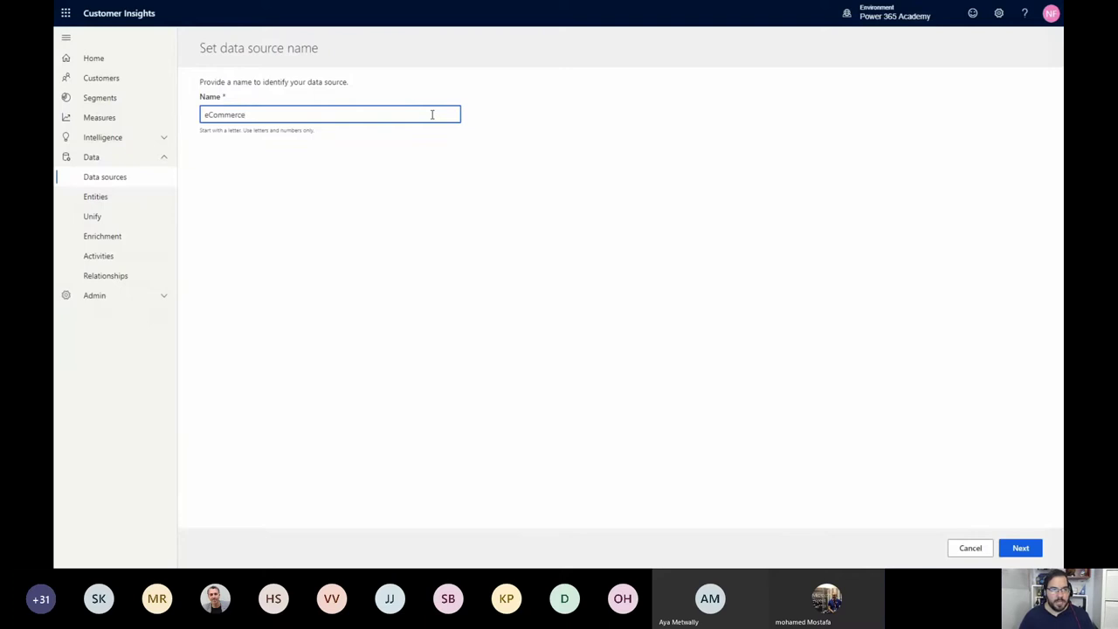
key(ctrl+a)
click(1015, 547)
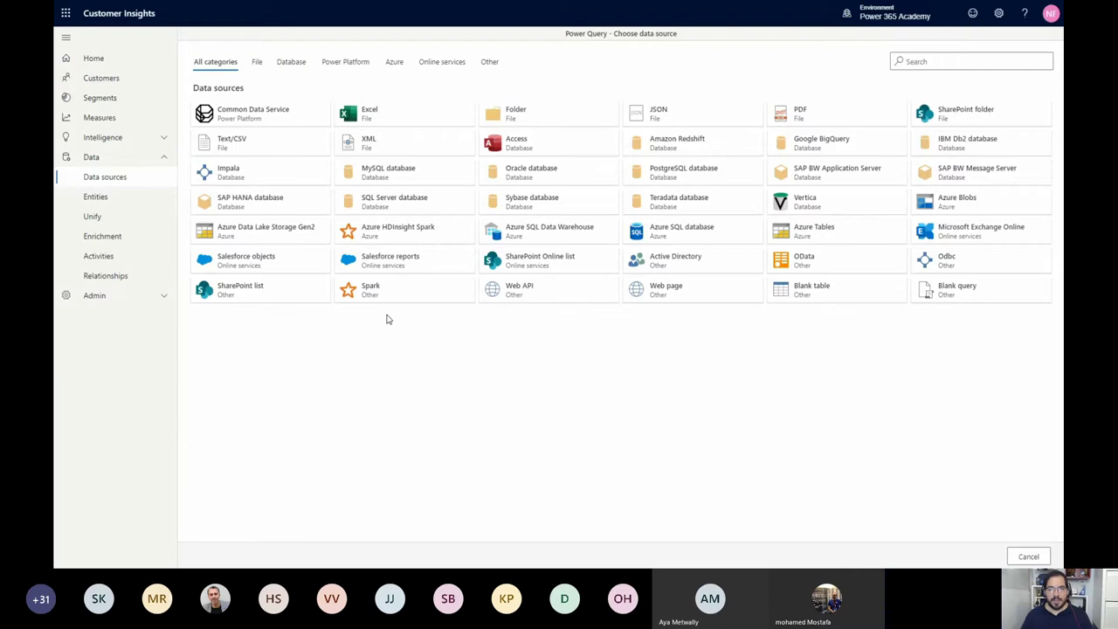
click(290, 153)
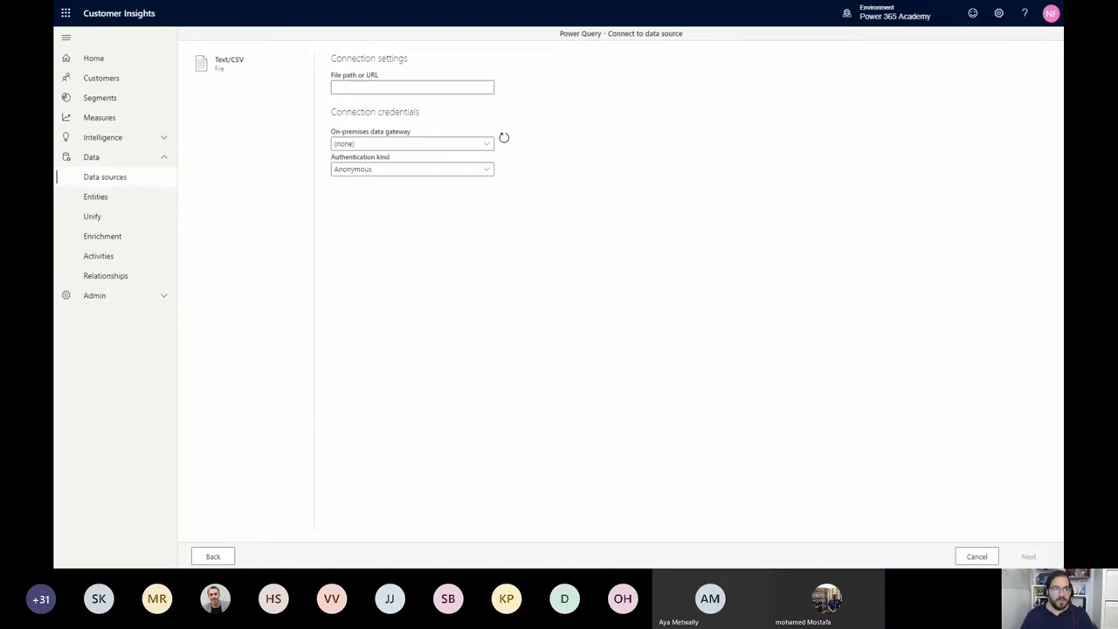
click(440, 89)
text(https://aka.ms/ciadclasscontacts)
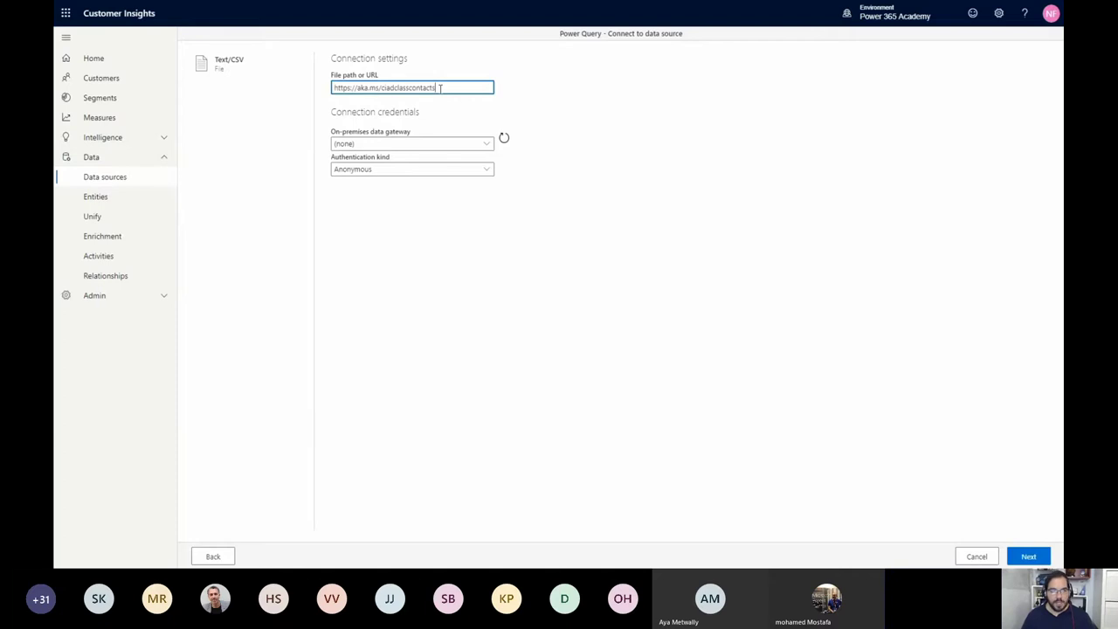
click(686, 211)
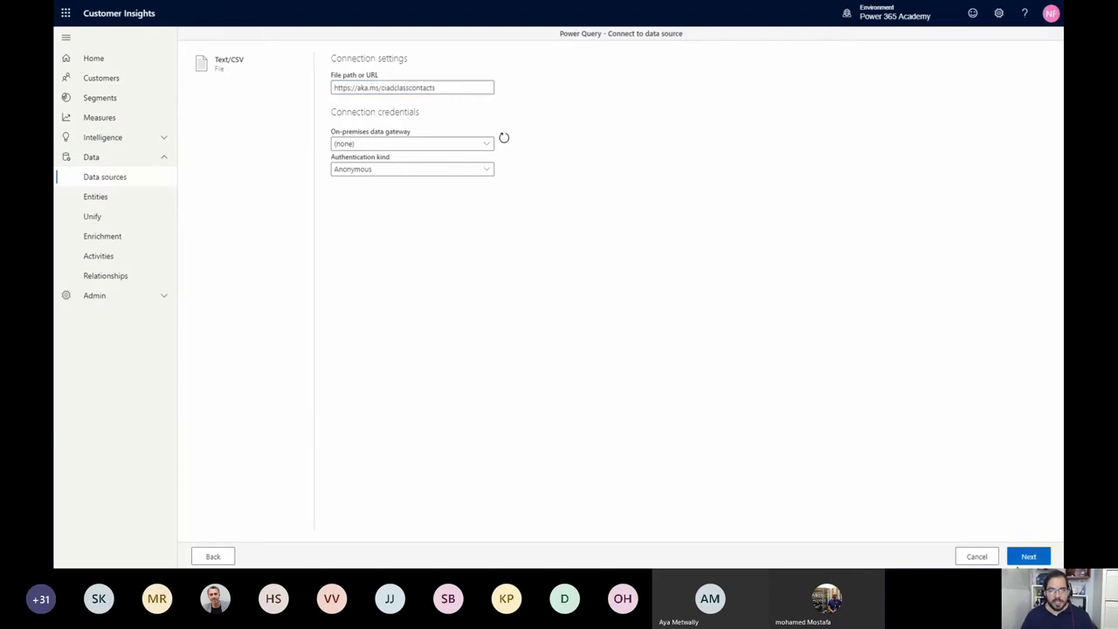
click(1029, 557)
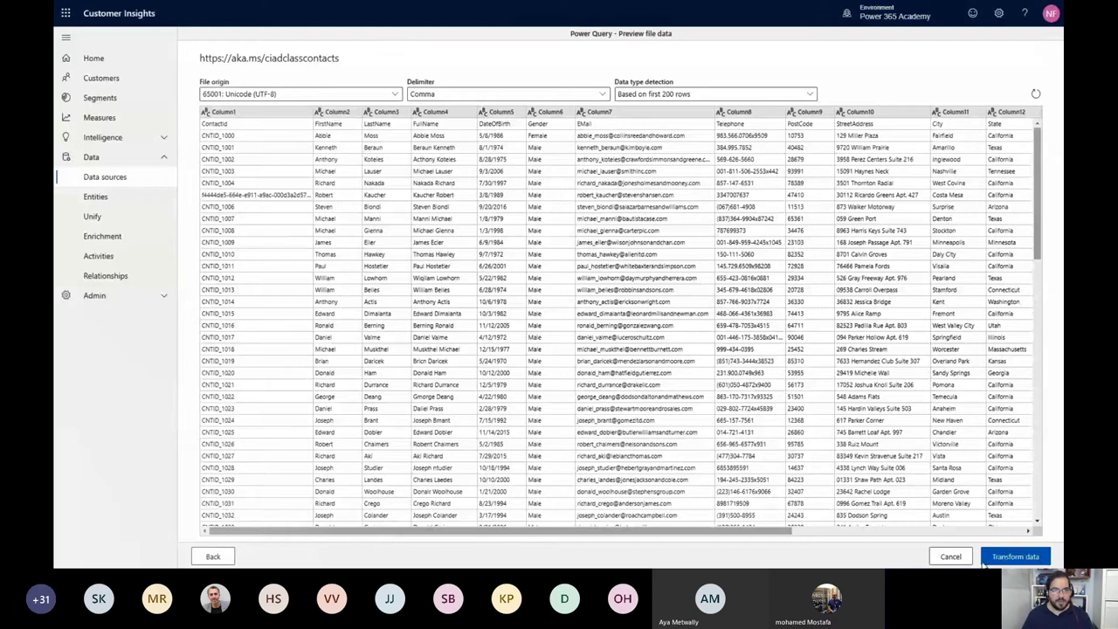
click(1012, 561)
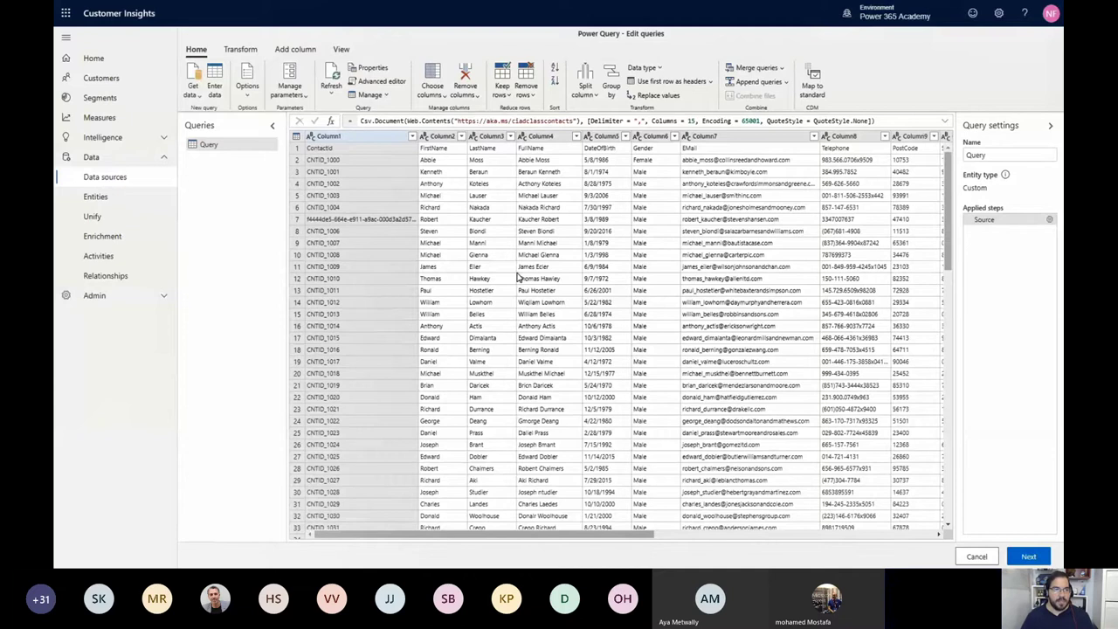
- Promote the first row of the contacts table to column headers and set the DateOfBirth column's data type to Date
click(248, 50)
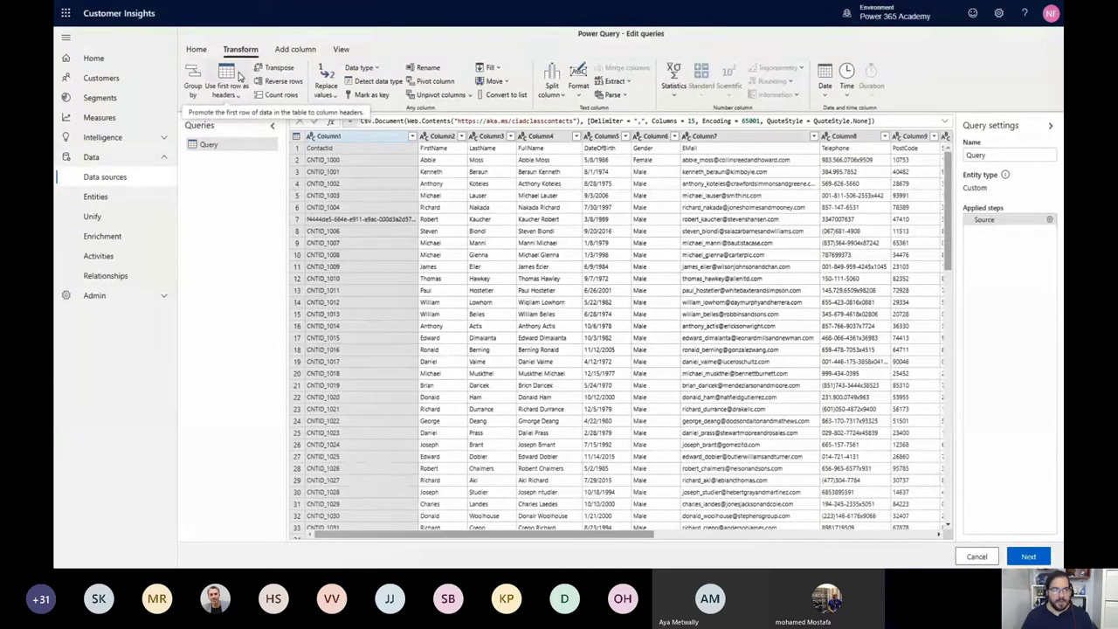
click(238, 77)
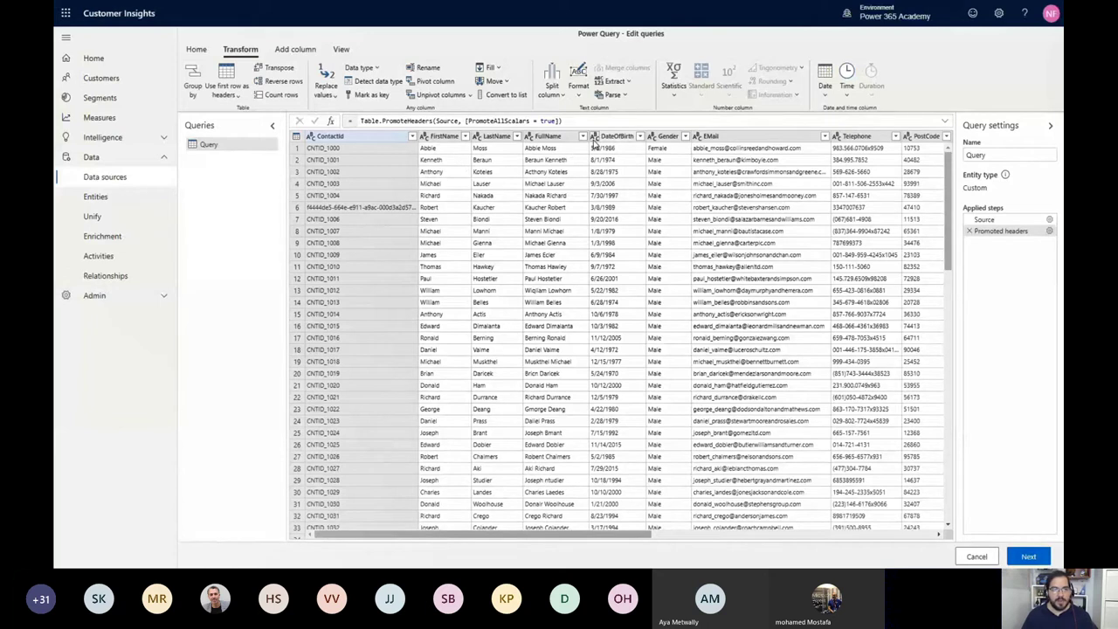
click(594, 137)
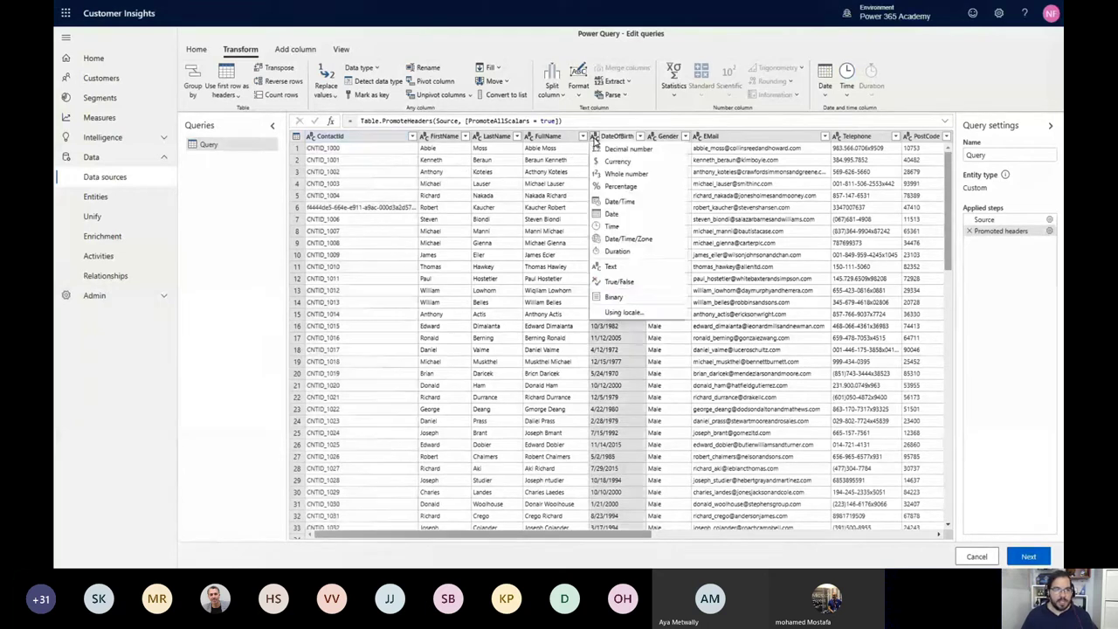
click(650, 214)
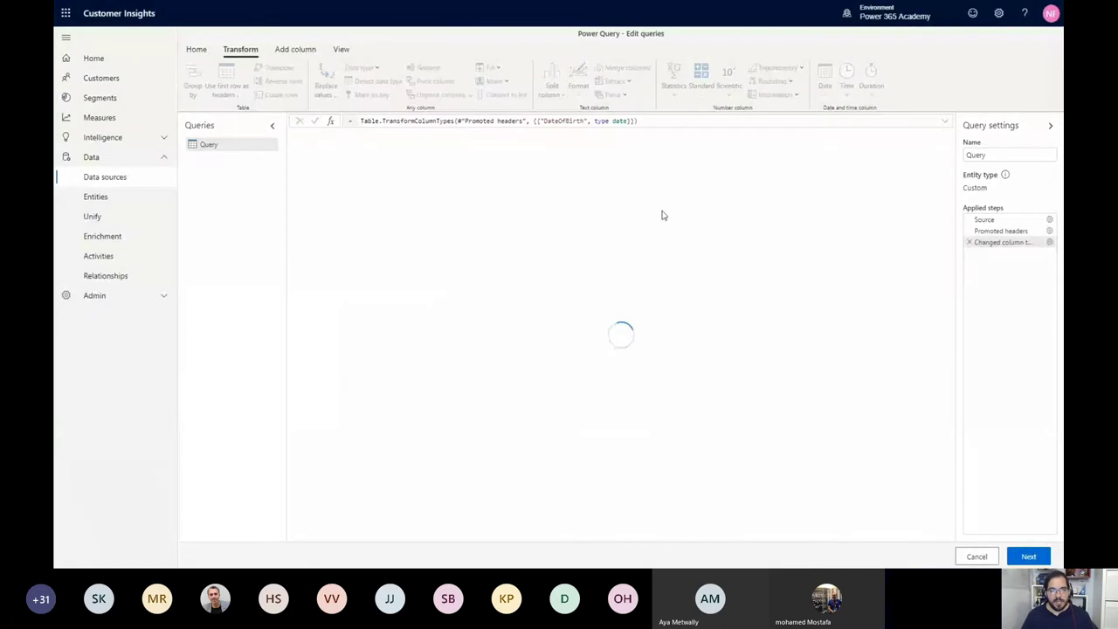
- Set the data type of the CreatedOn column to Date/Time/Zone
drag(634, 535, 926, 534)
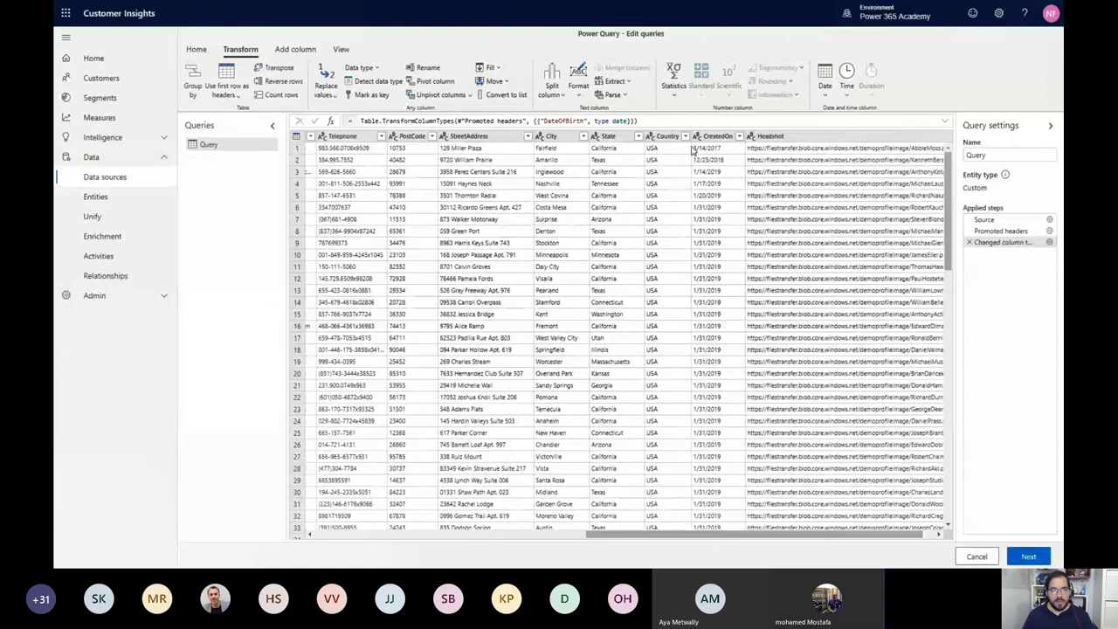
click(697, 138)
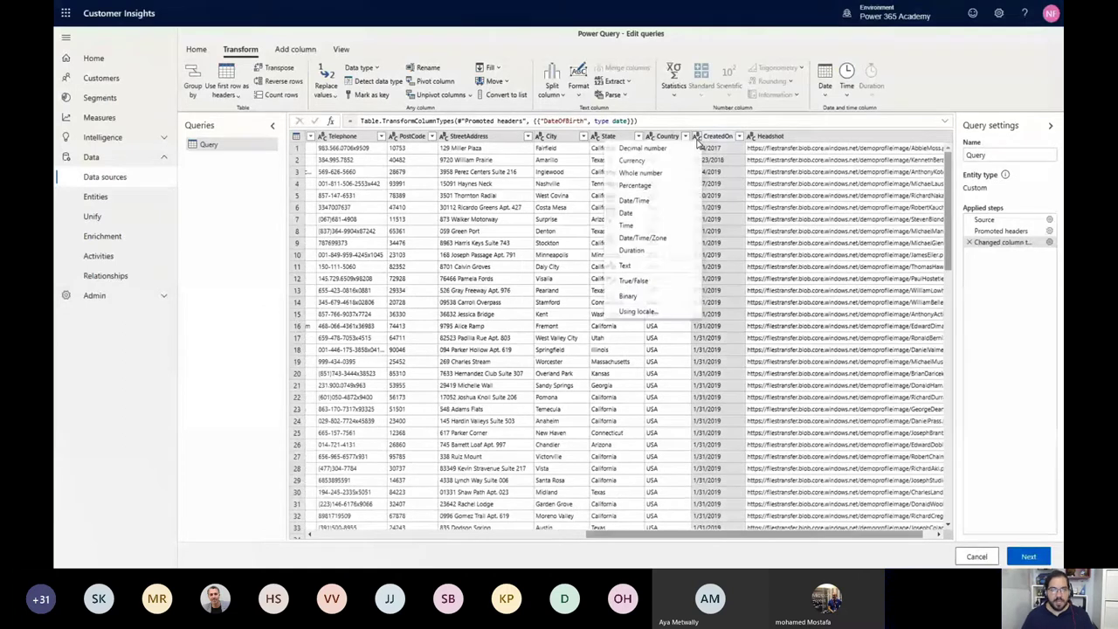
click(658, 249)
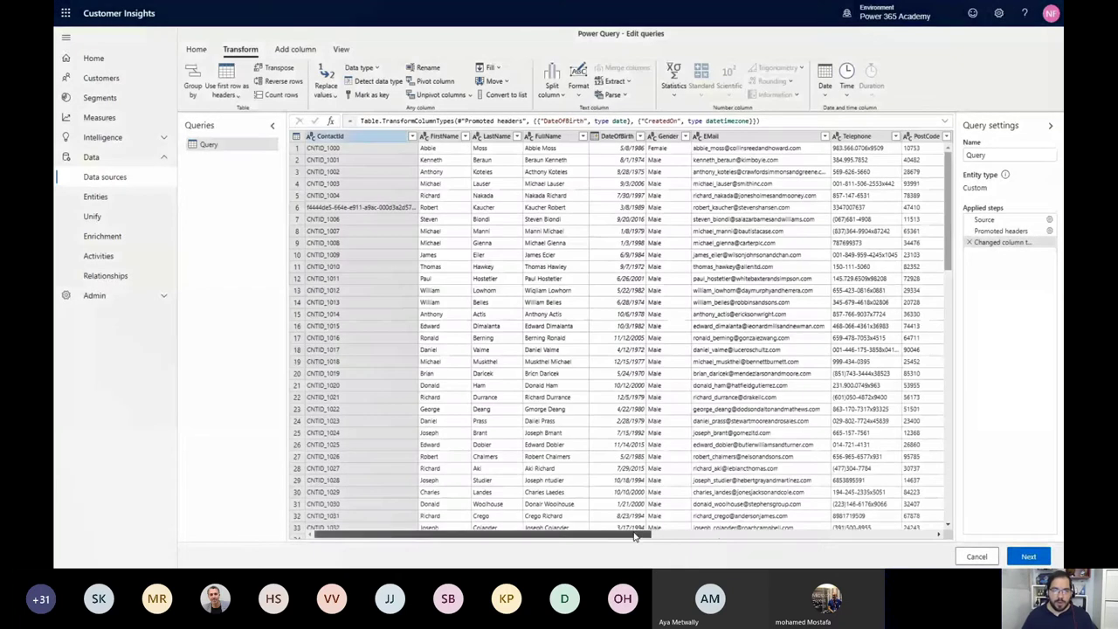
drag(635, 537, 809, 536)
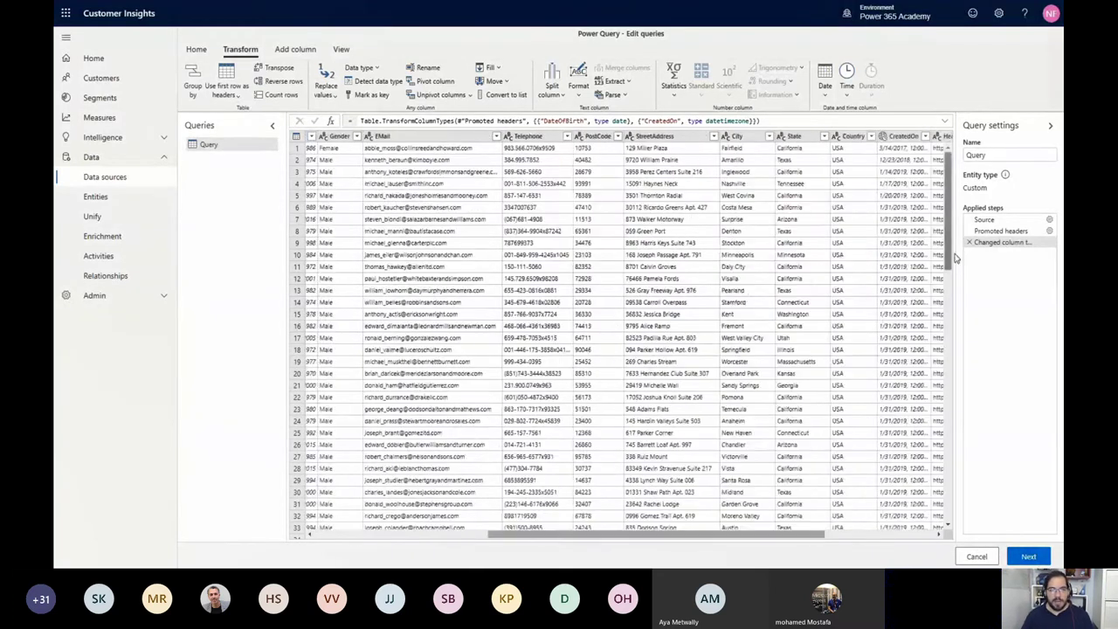
- Rename the contacts query as eCommerceContacts
click(1013, 155)
double_click(1012, 155)
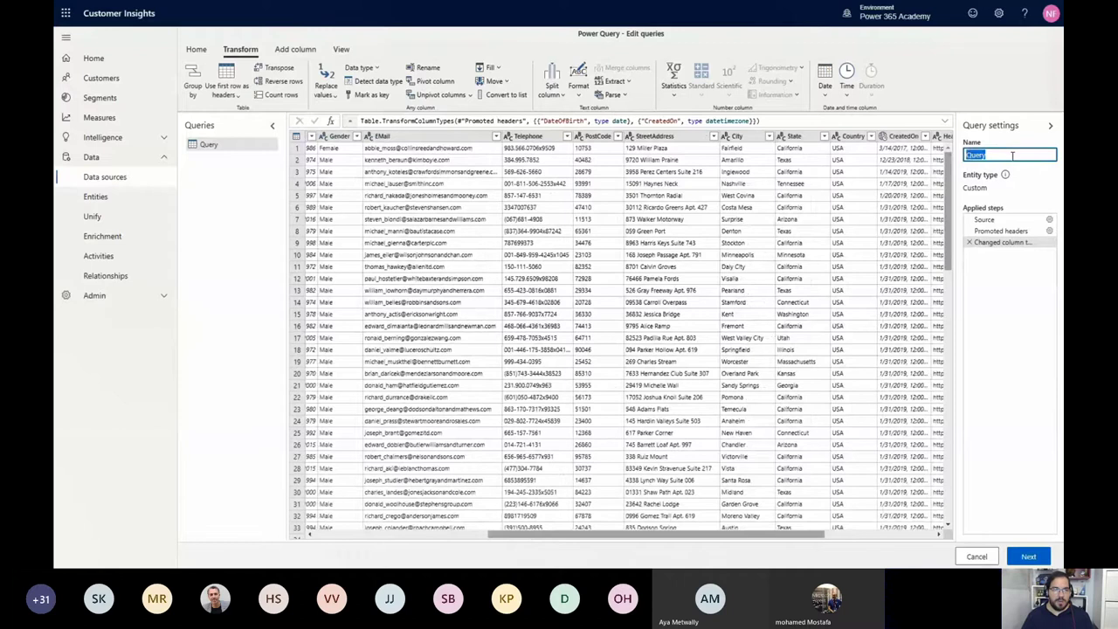
text(eCommerceC)
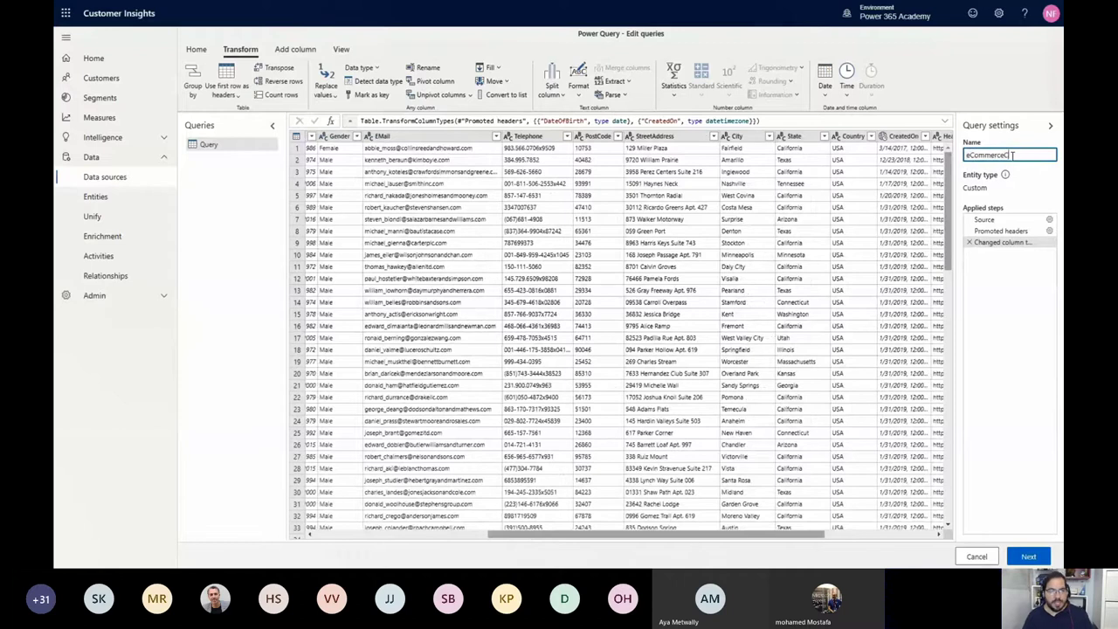
text(ontacts)
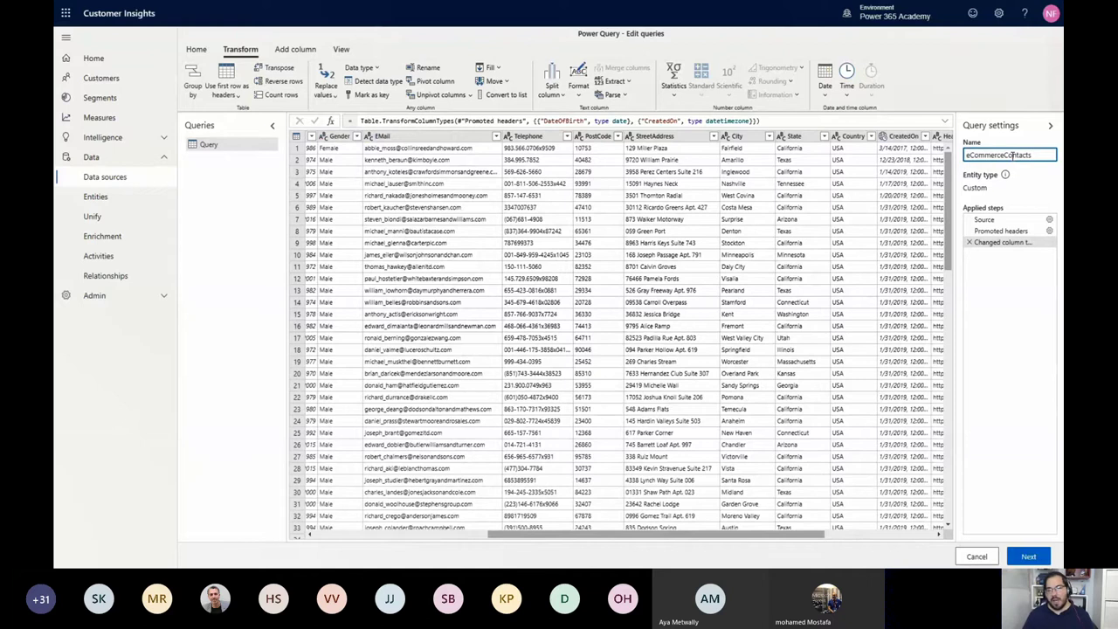
click(201, 61)
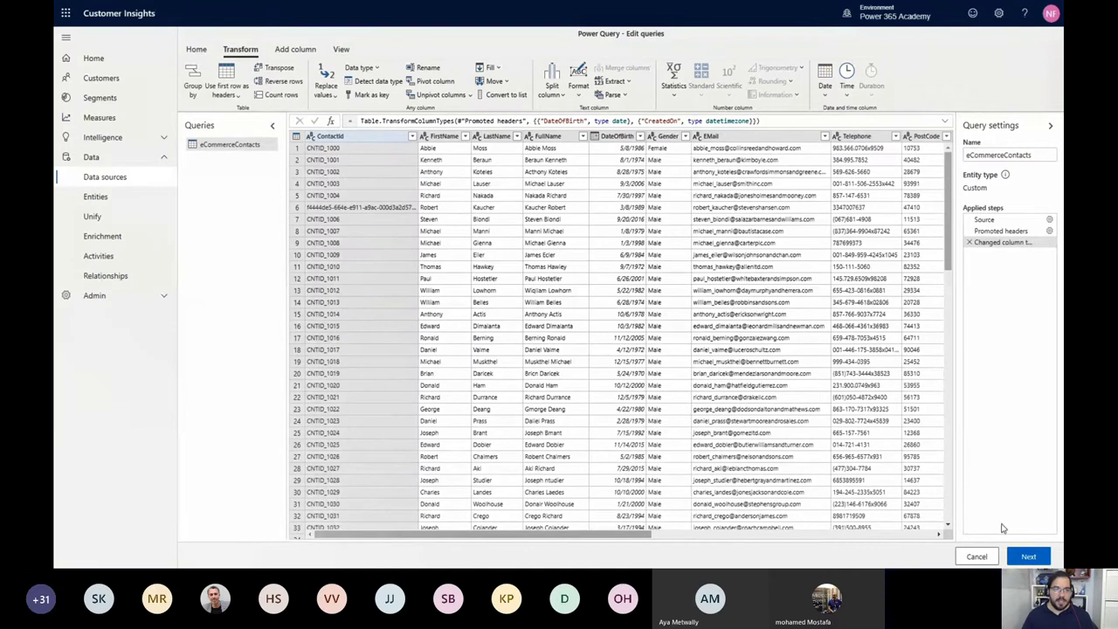
click(197, 50)
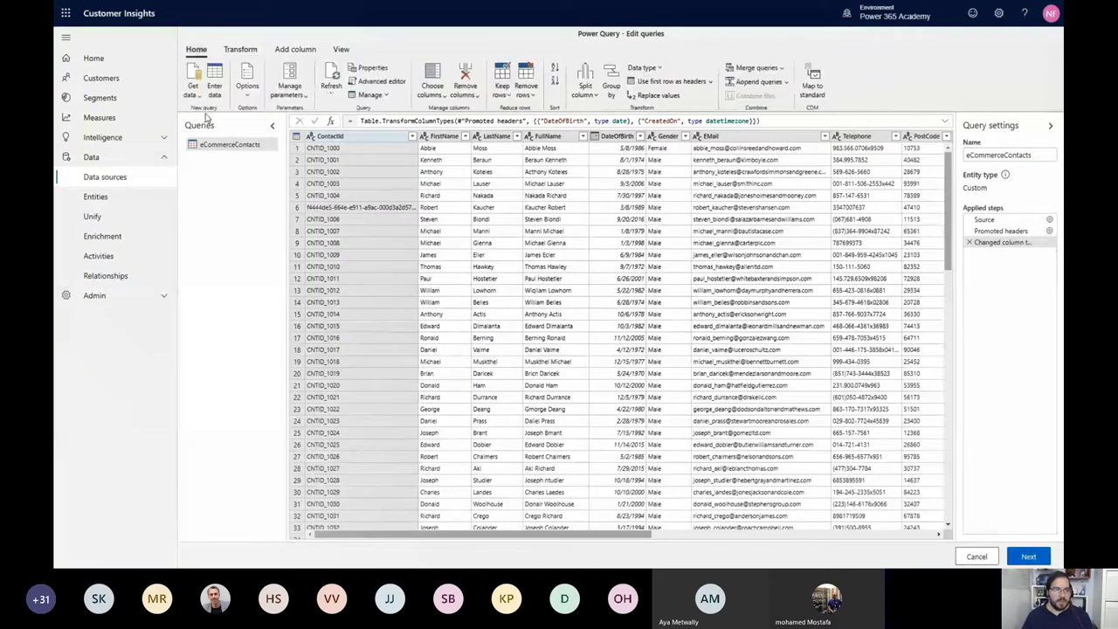
click(192, 87)
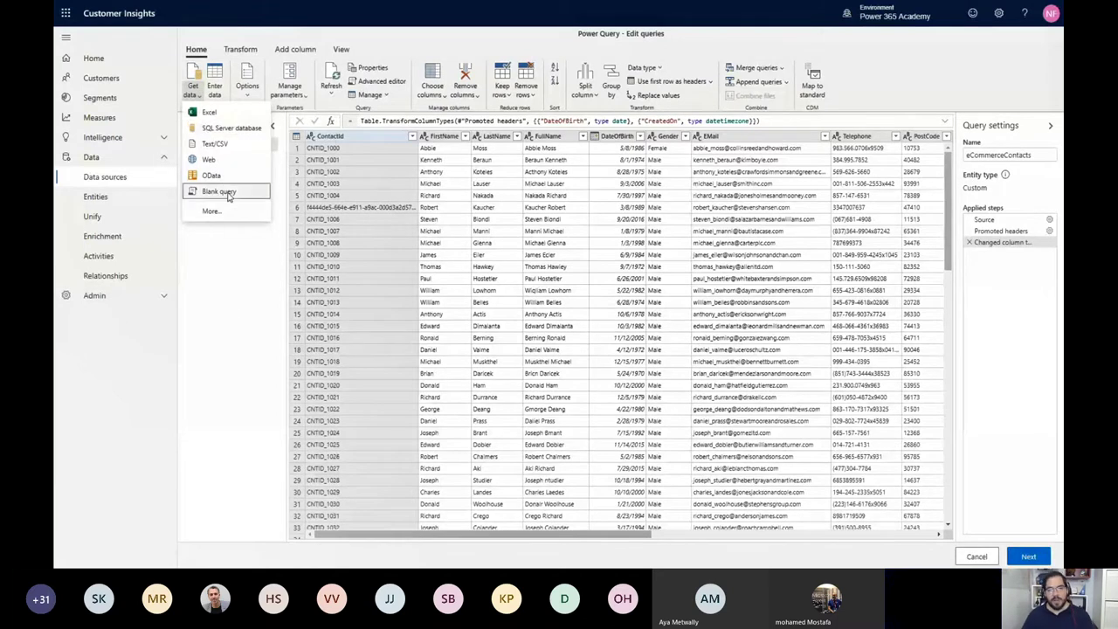
click(231, 310)
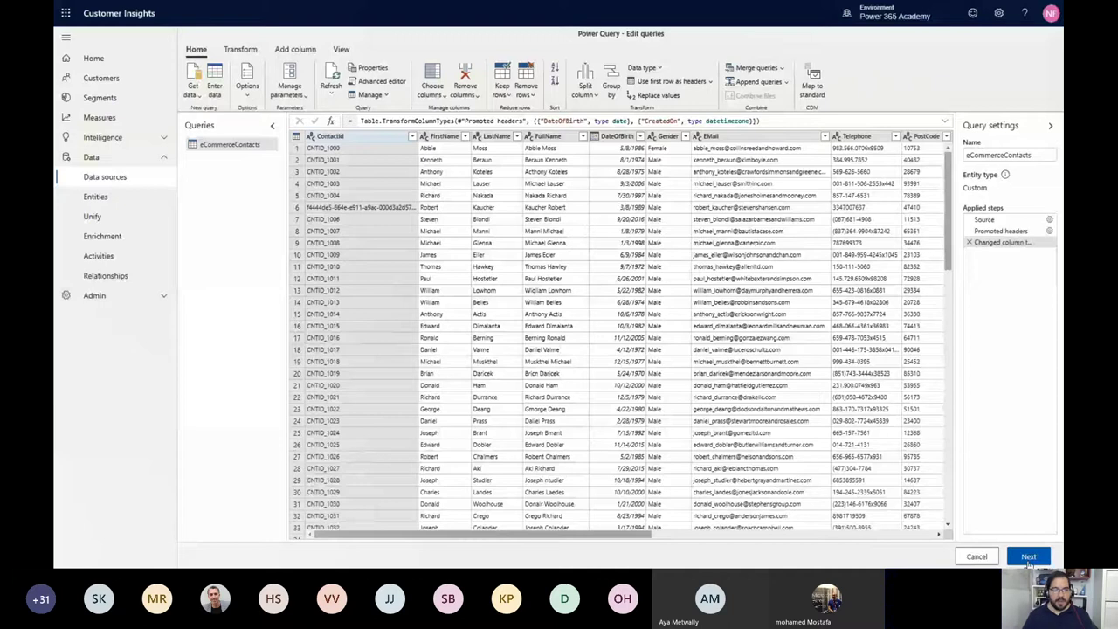
- Save the data source with its contacts query, and reopen eCommerce for editing from the data sources list
click(1029, 557)
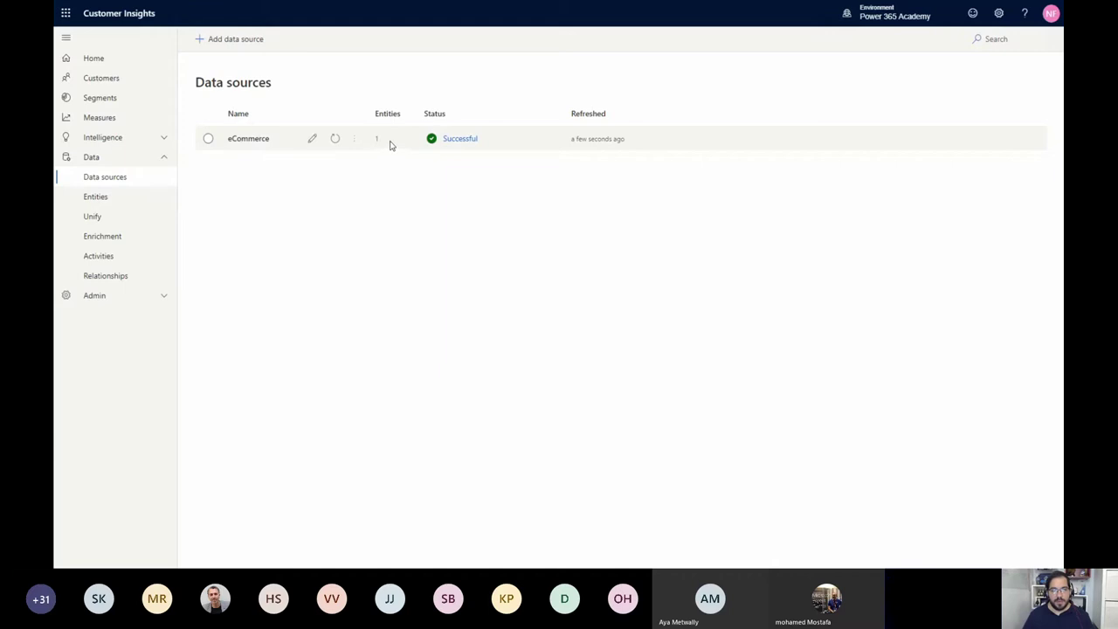
click(356, 140)
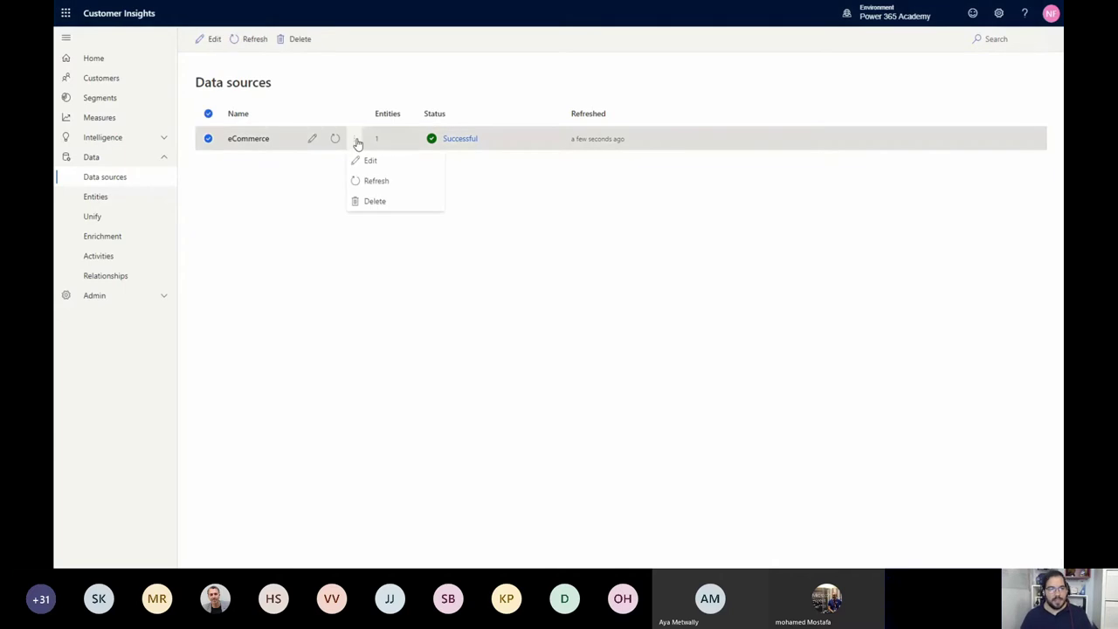
click(365, 159)
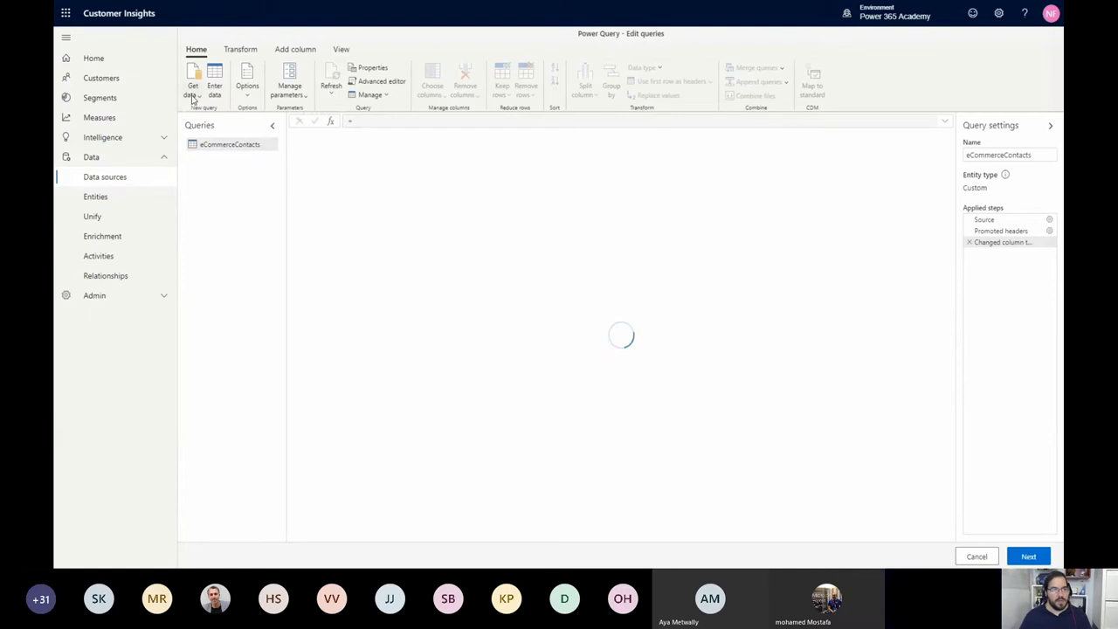
click(192, 91)
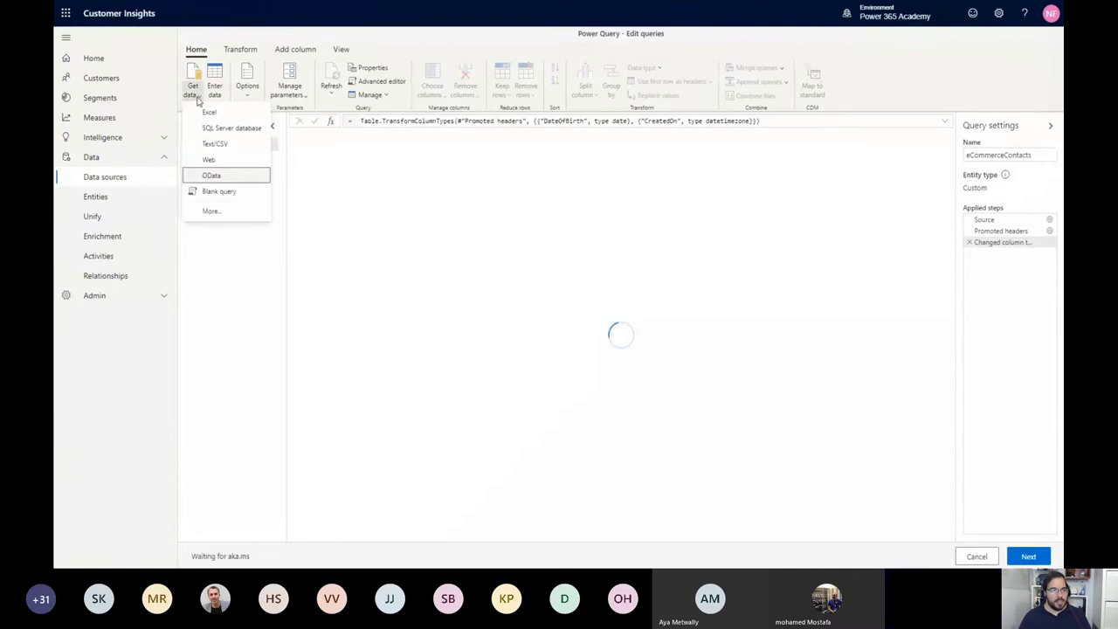
click(214, 143)
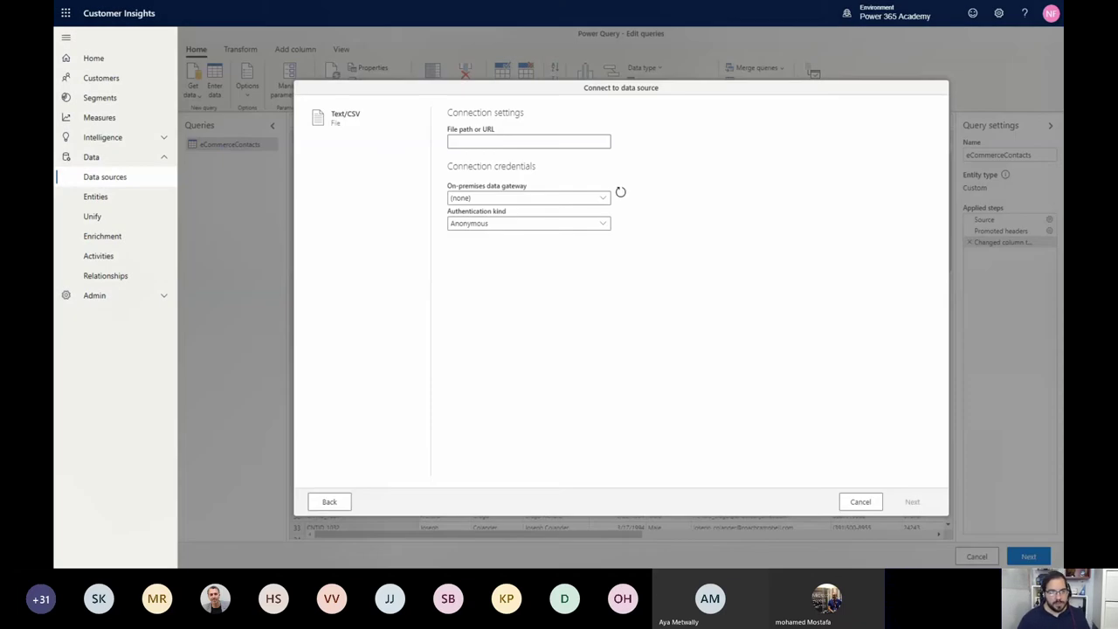
click(592, 144)
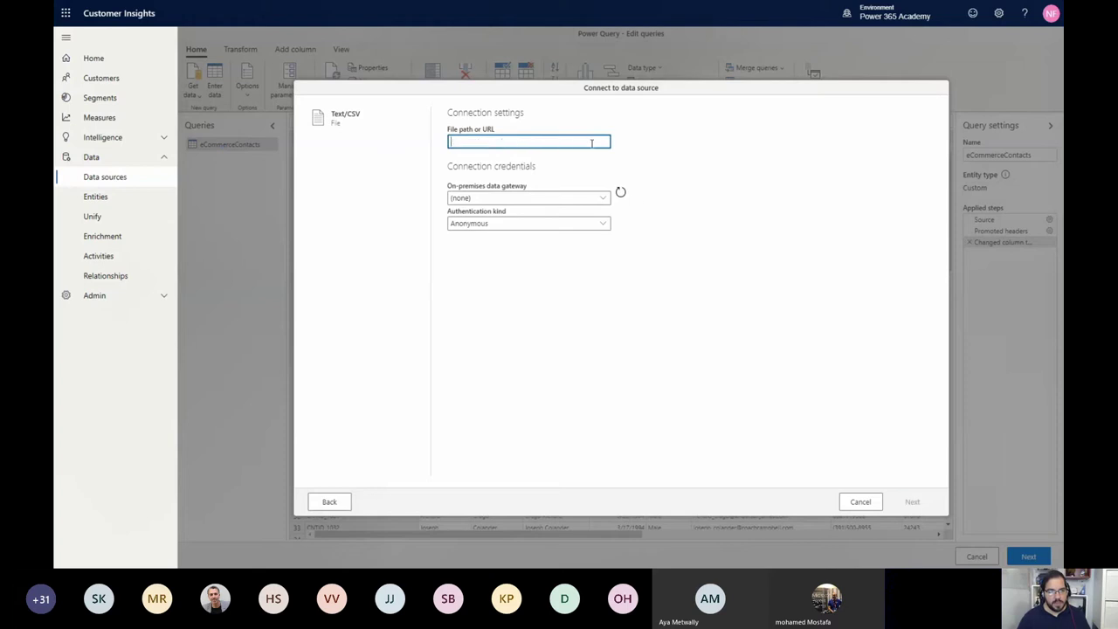
text(https://aka.ms/ciadclassonline)
click(910, 502)
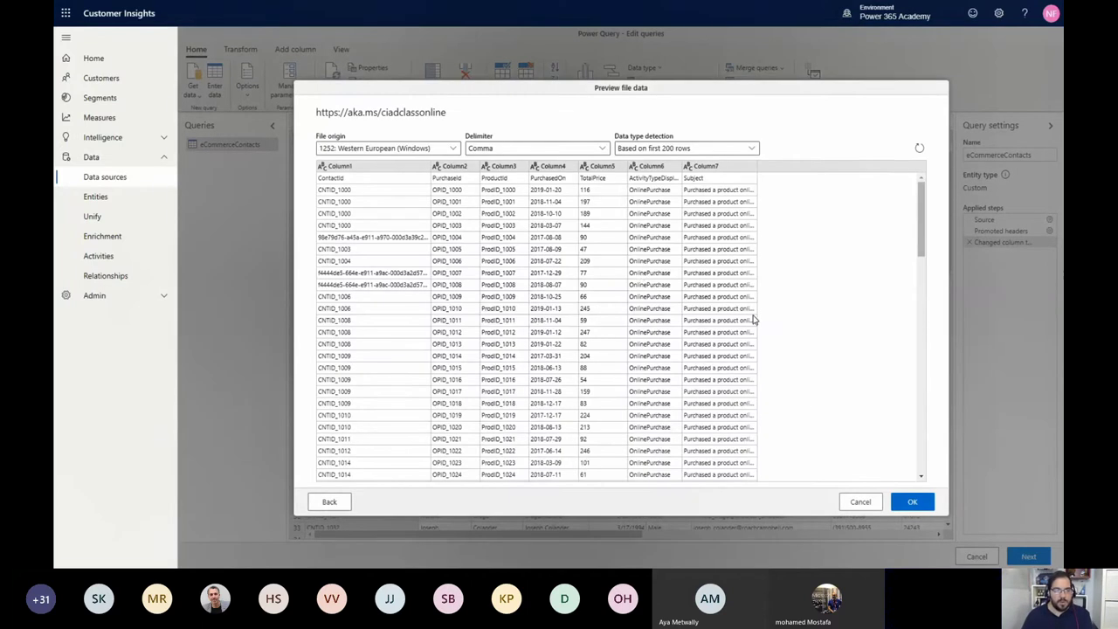
click(912, 502)
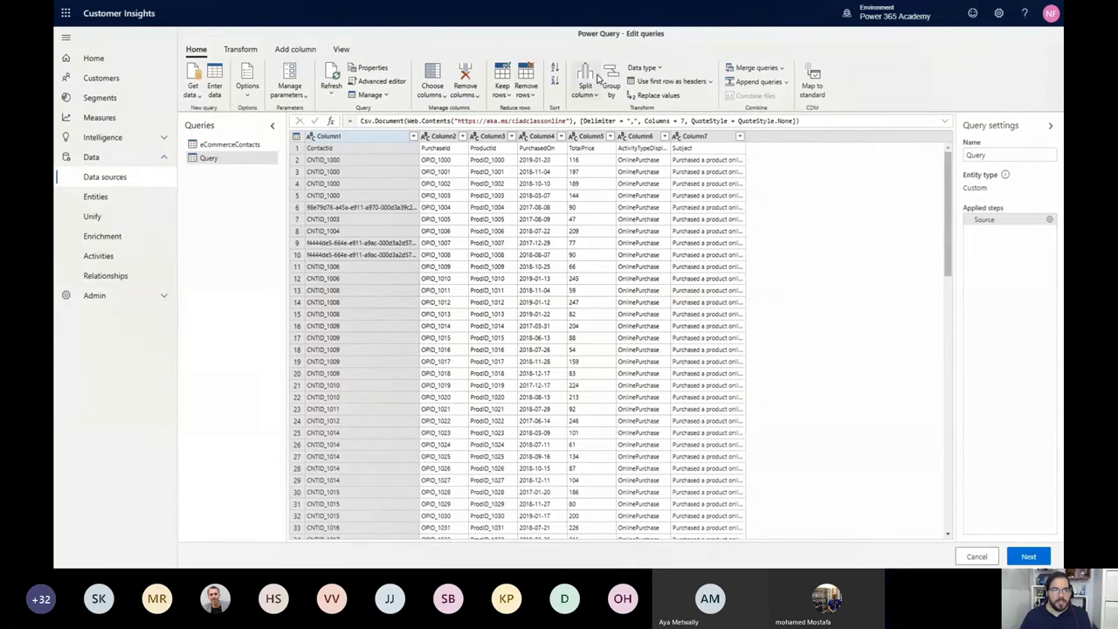
click(666, 81)
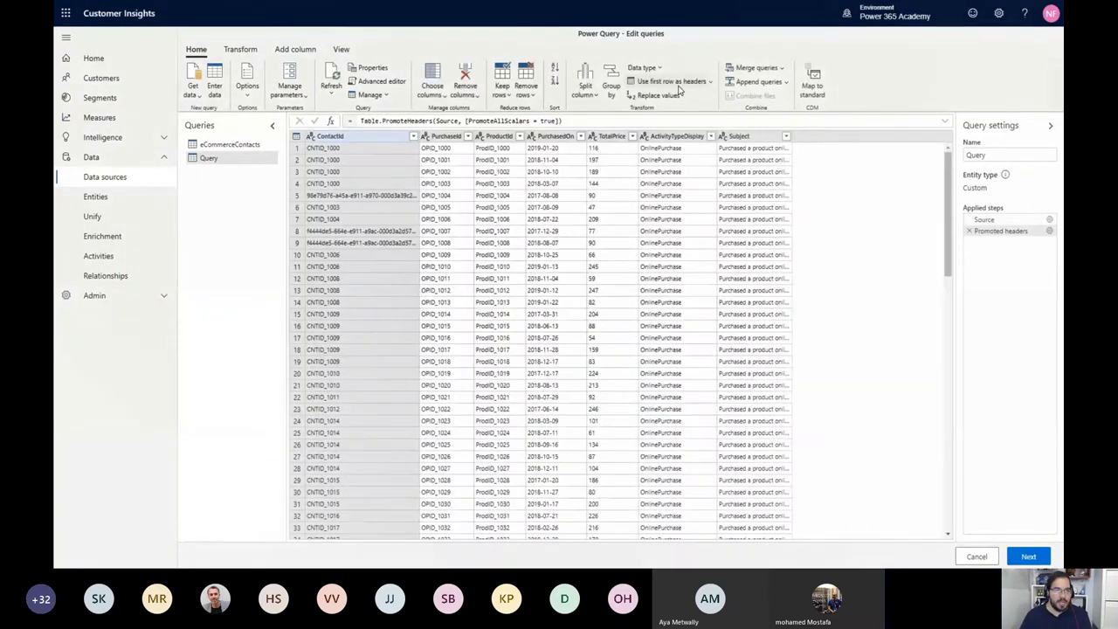
- Set the data type of the PurchasedOn column to Date/Time/Zone and of the TotalPrice column to Currency
click(580, 137)
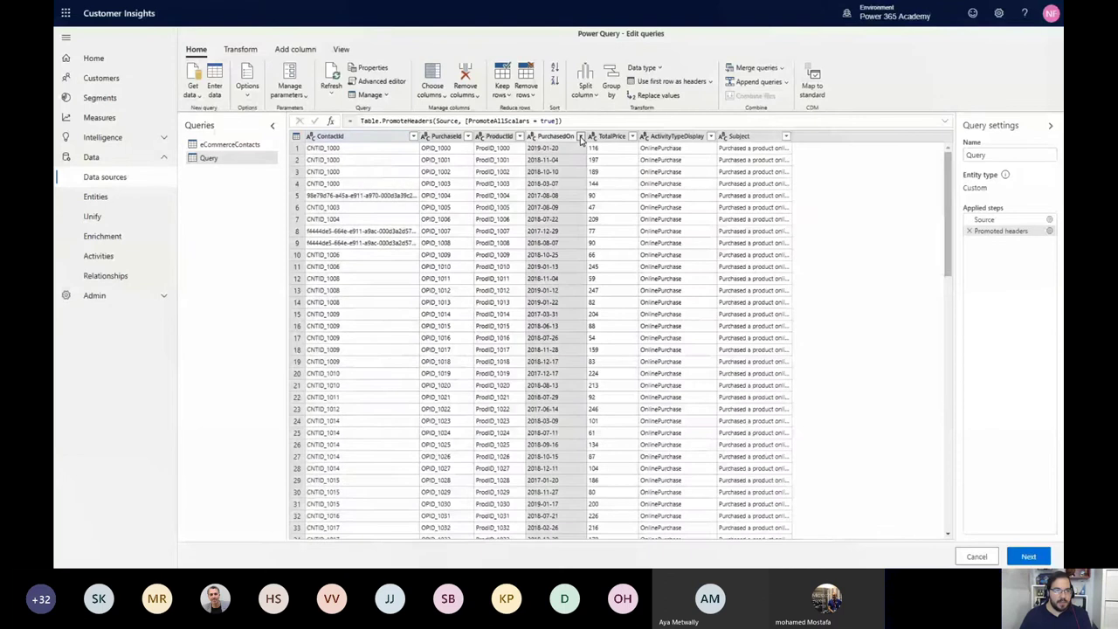
click(581, 138)
click(530, 140)
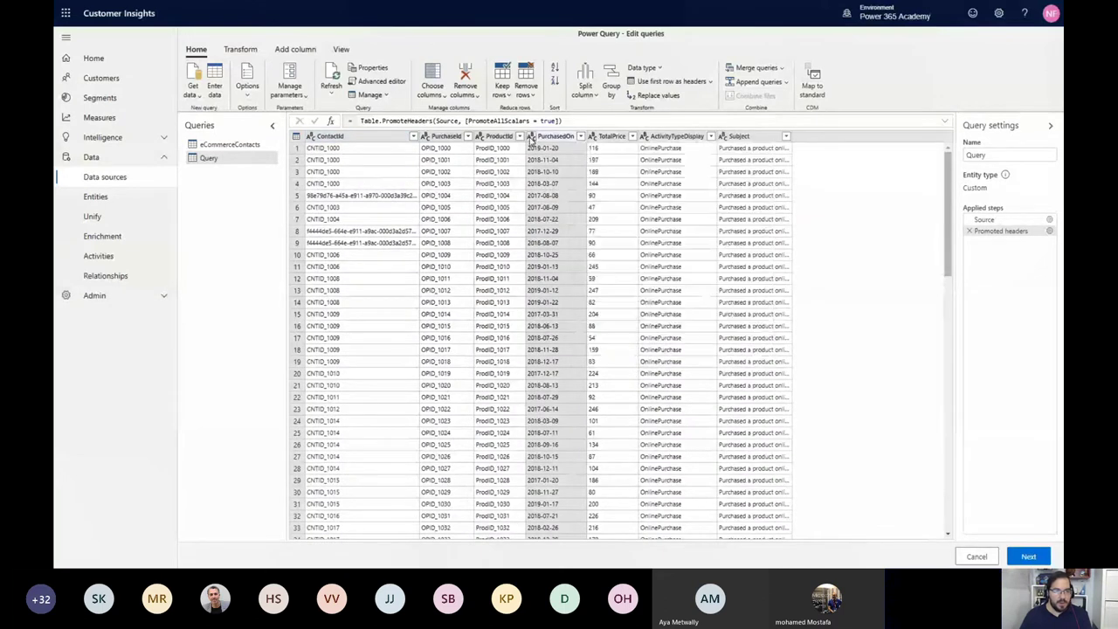
click(530, 140)
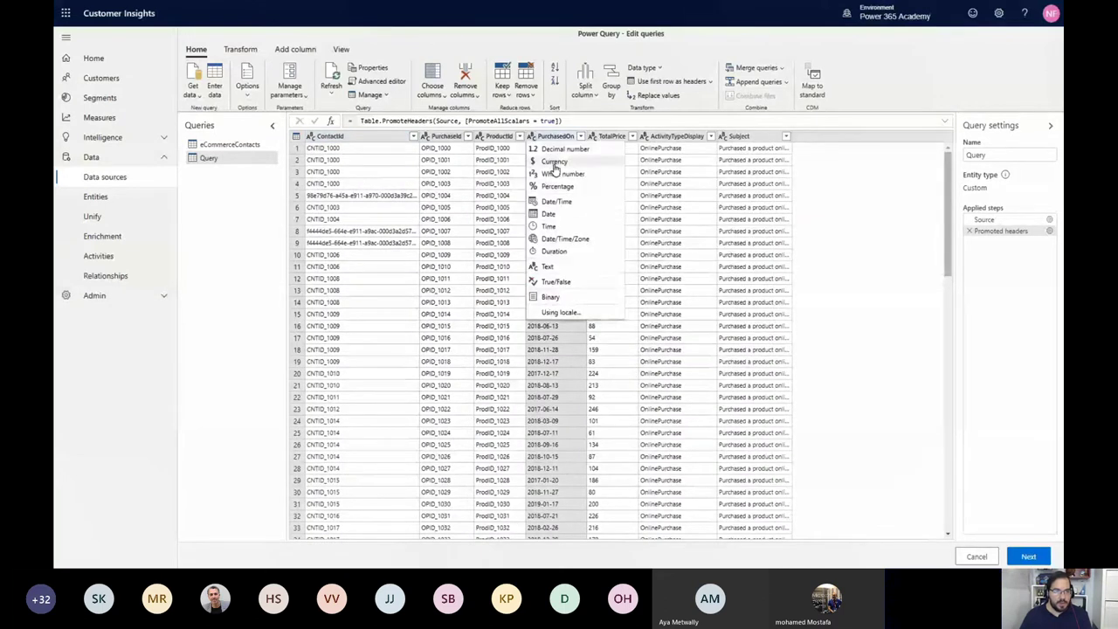
click(577, 243)
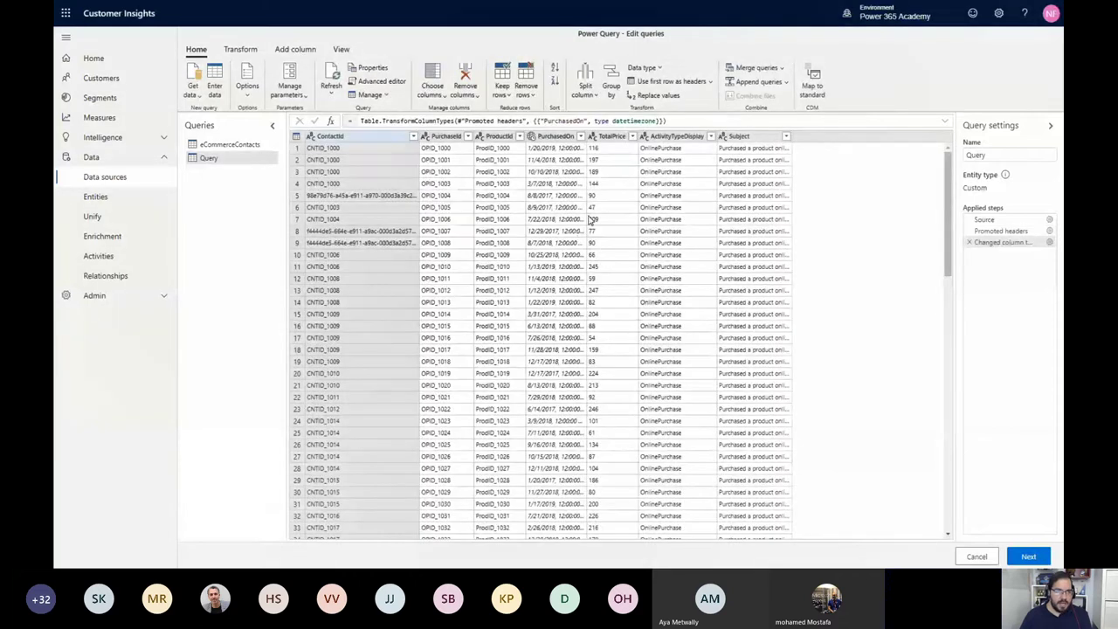
click(594, 136)
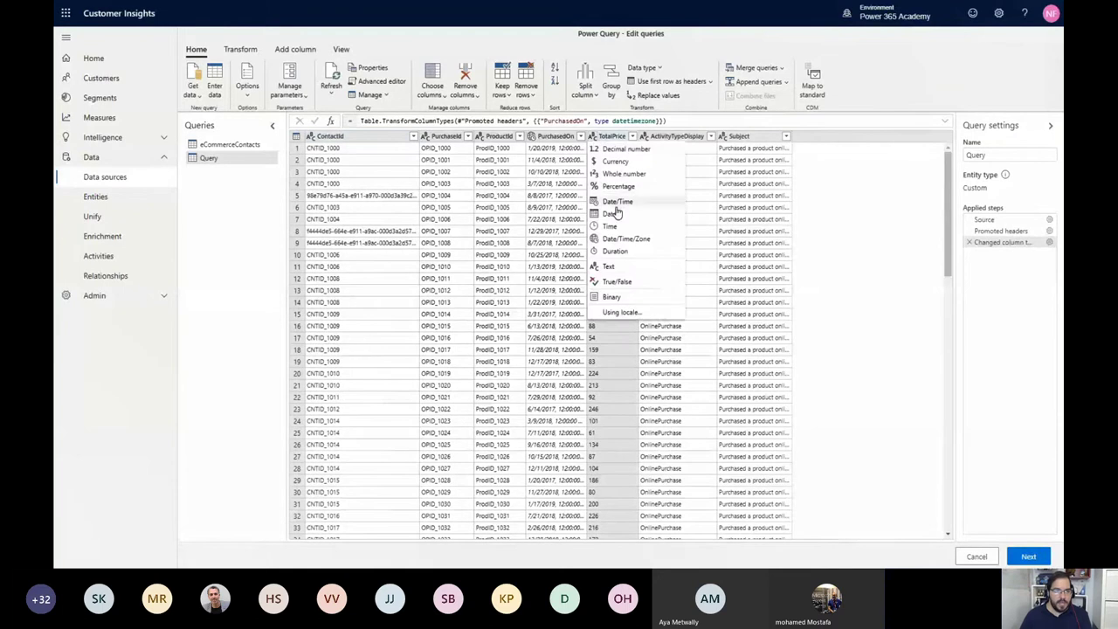
click(622, 174)
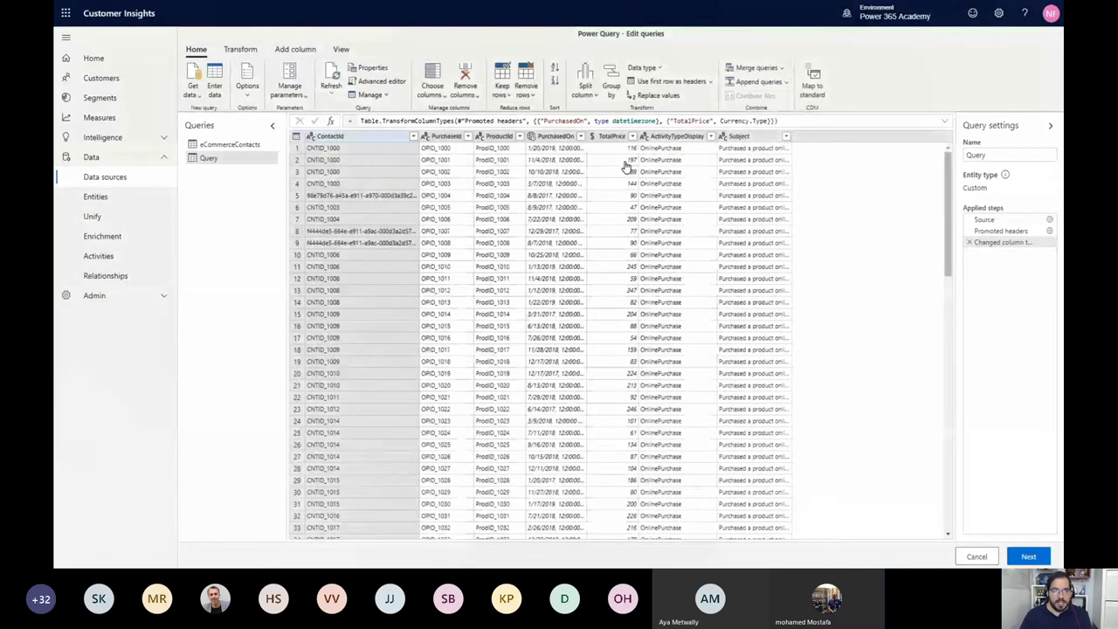
- Rename the online purchases query as eCommercePurchases and save the data source
double_click(1000, 155)
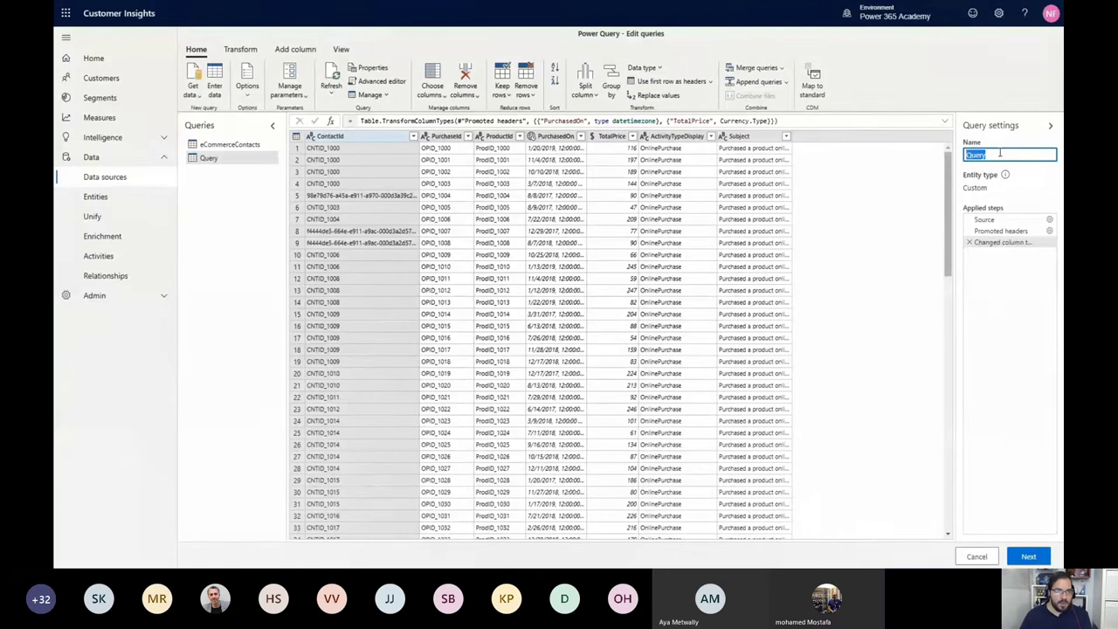
text(eCommerce)
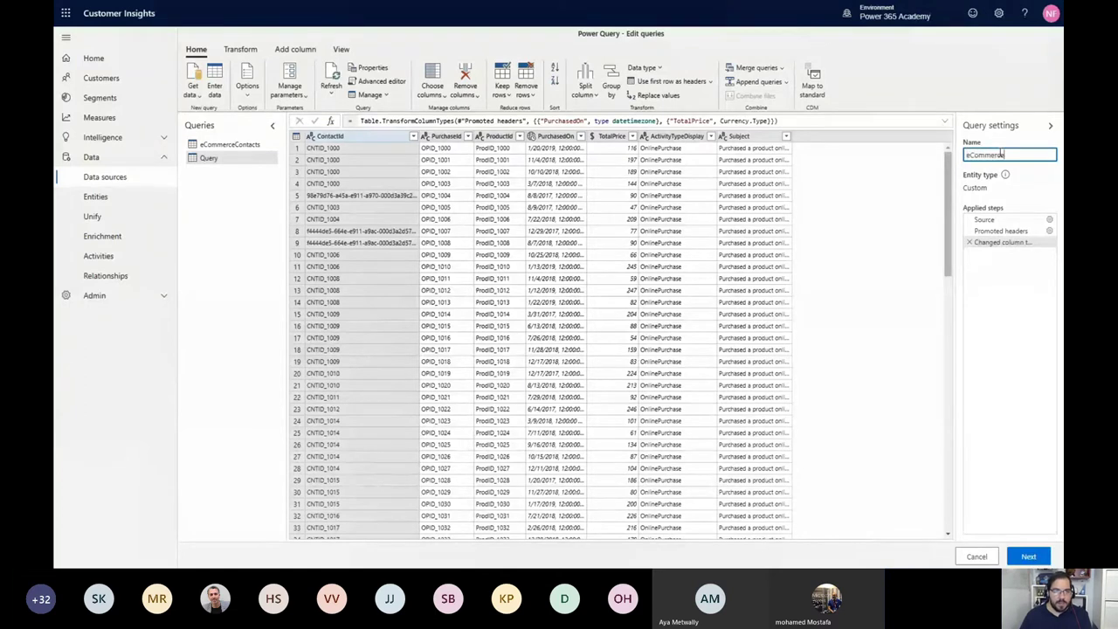
text(Purchases)
click(1029, 557)
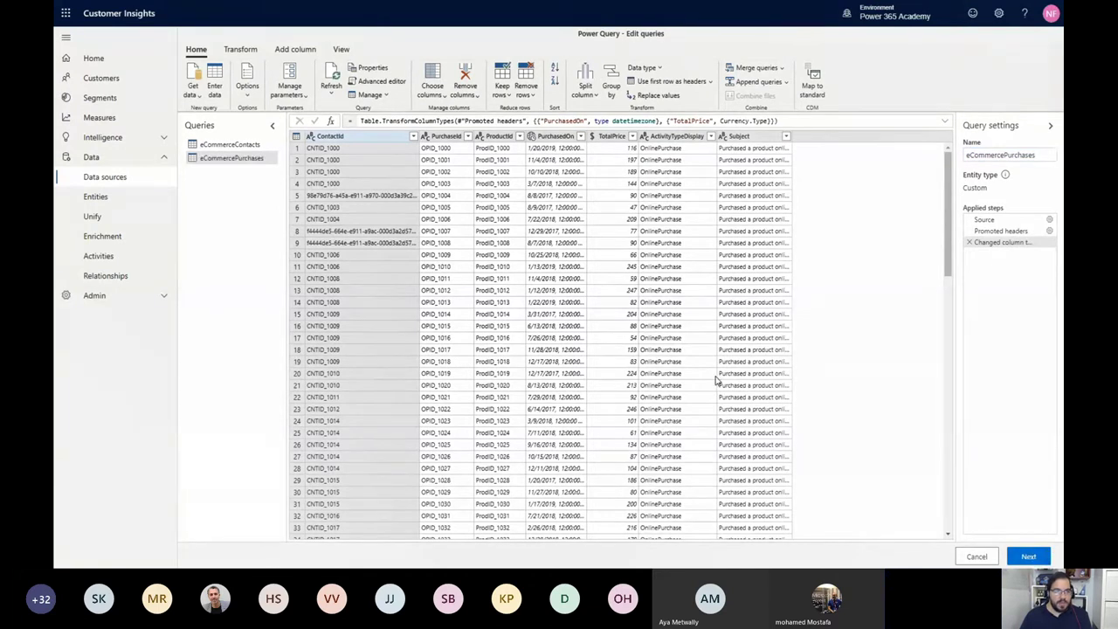
click(1029, 557)
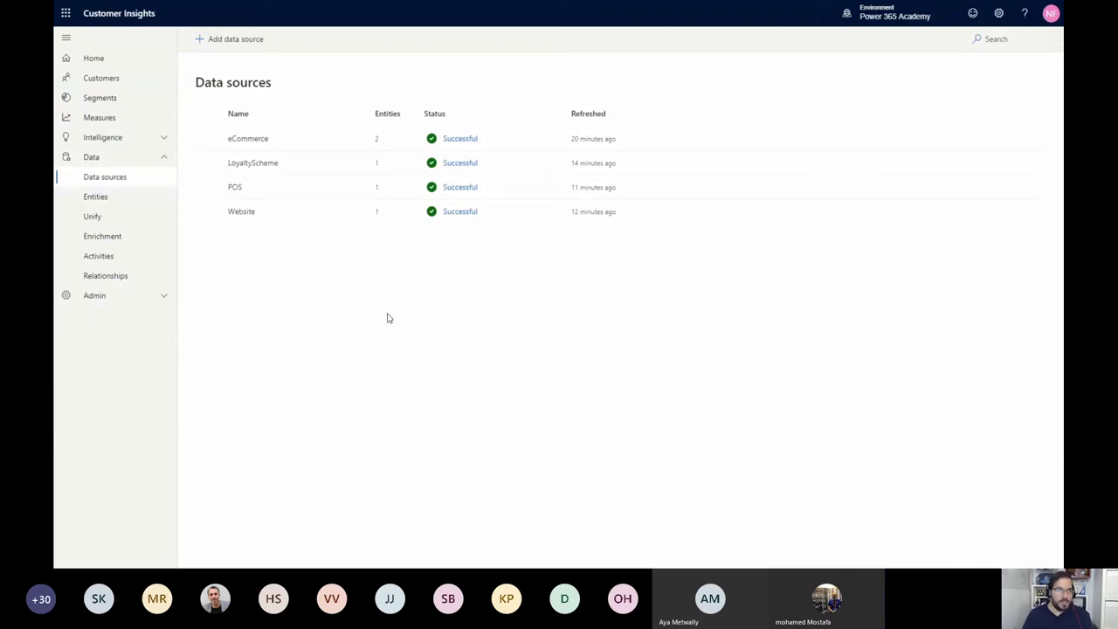
- Select the eCommerceContacts and loyCustomers entities for mapping in the customer data unification
click(128, 206)
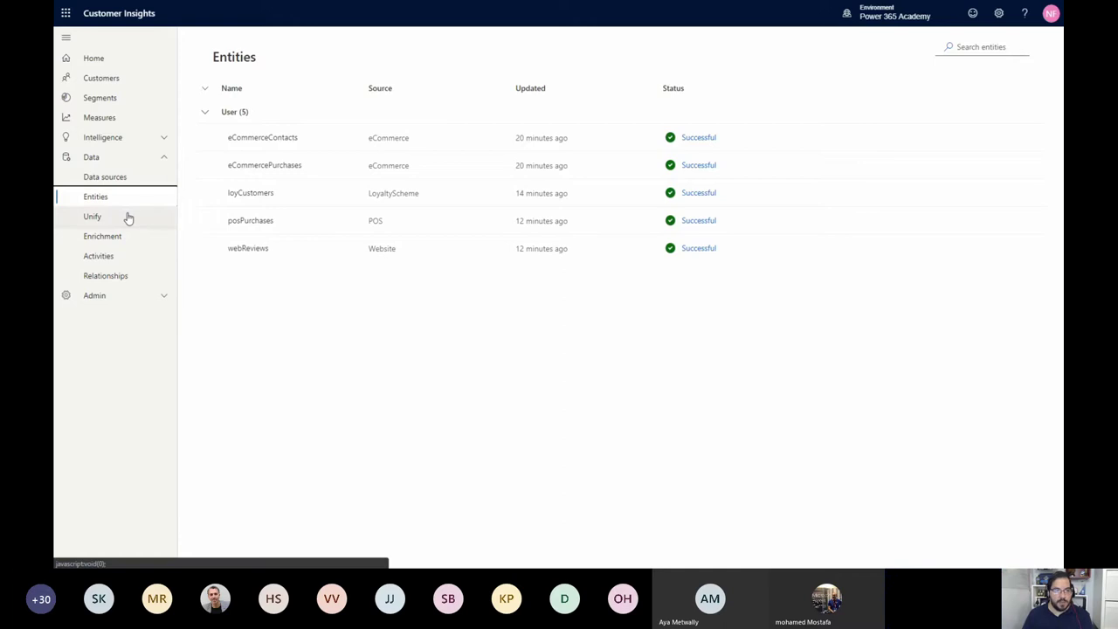
click(127, 217)
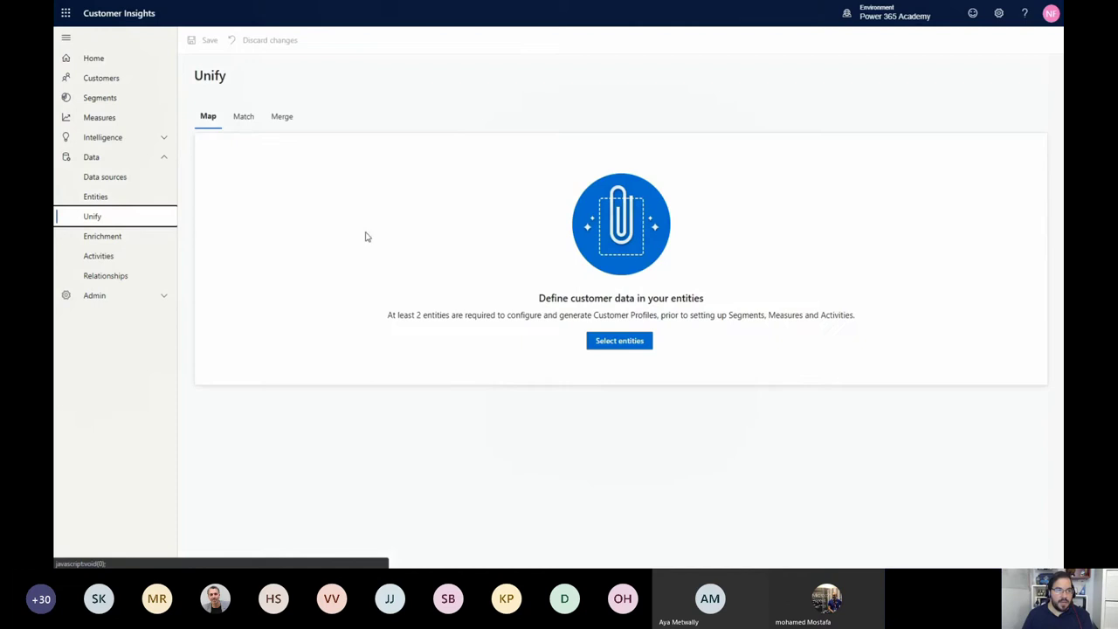
click(613, 345)
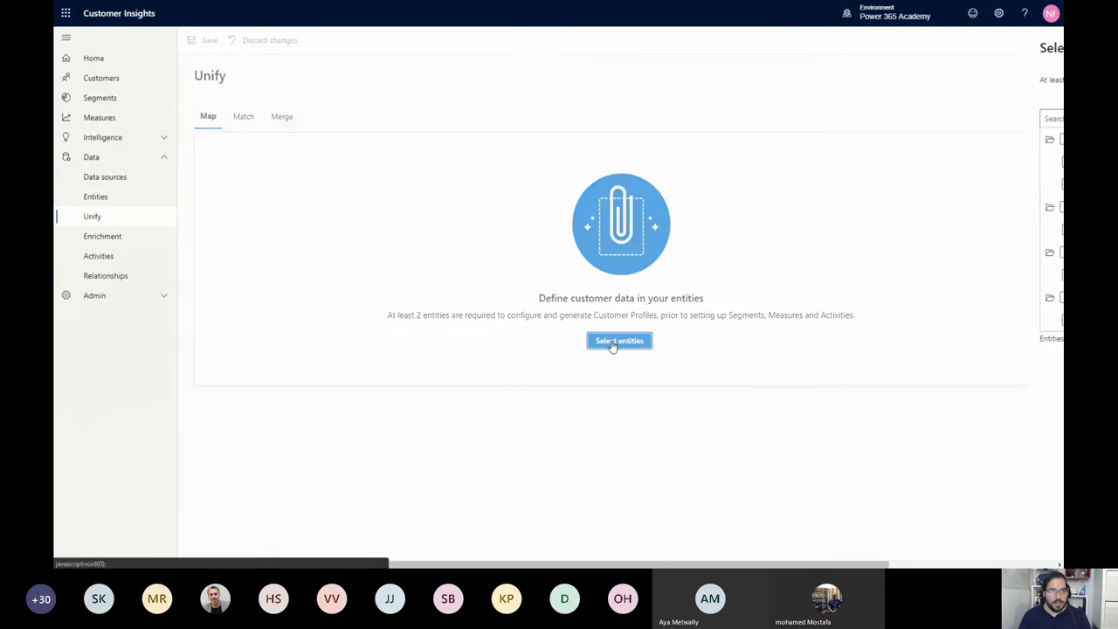
click(858, 162)
click(858, 229)
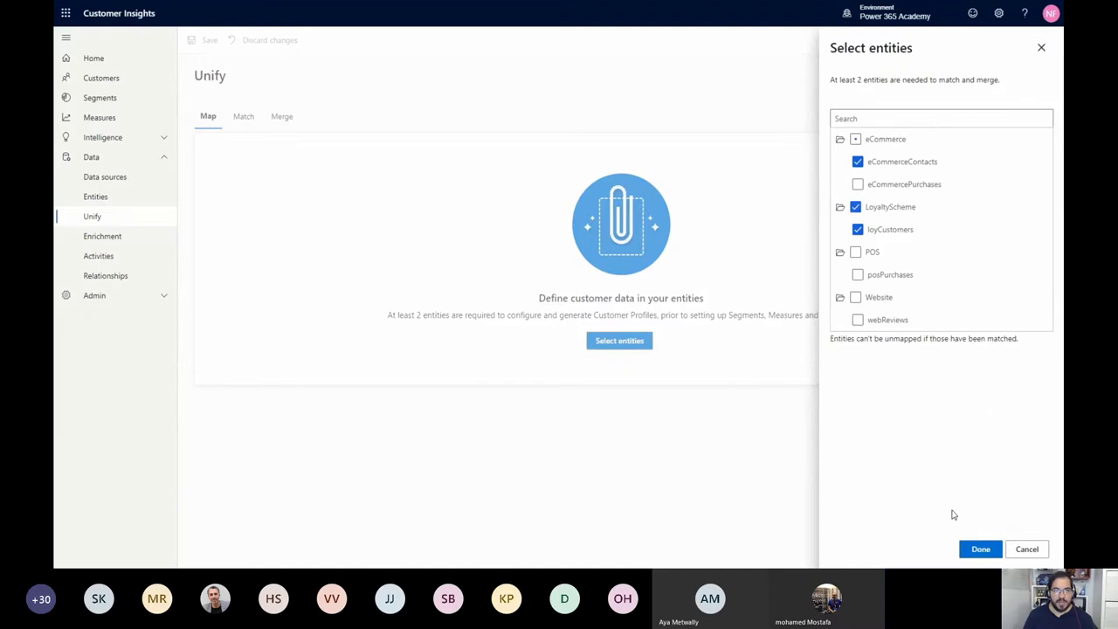
click(985, 548)
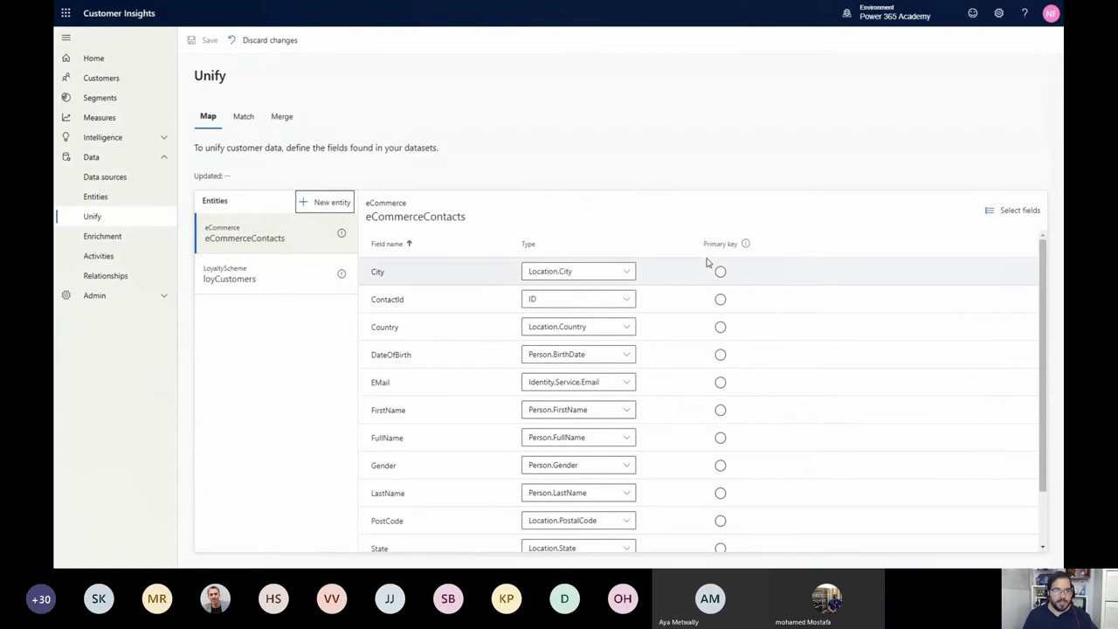
- Set ContactId as the primary key of eCommerceContacts and LoyaltyId as that of loyCustomers, and save the mapping
click(720, 299)
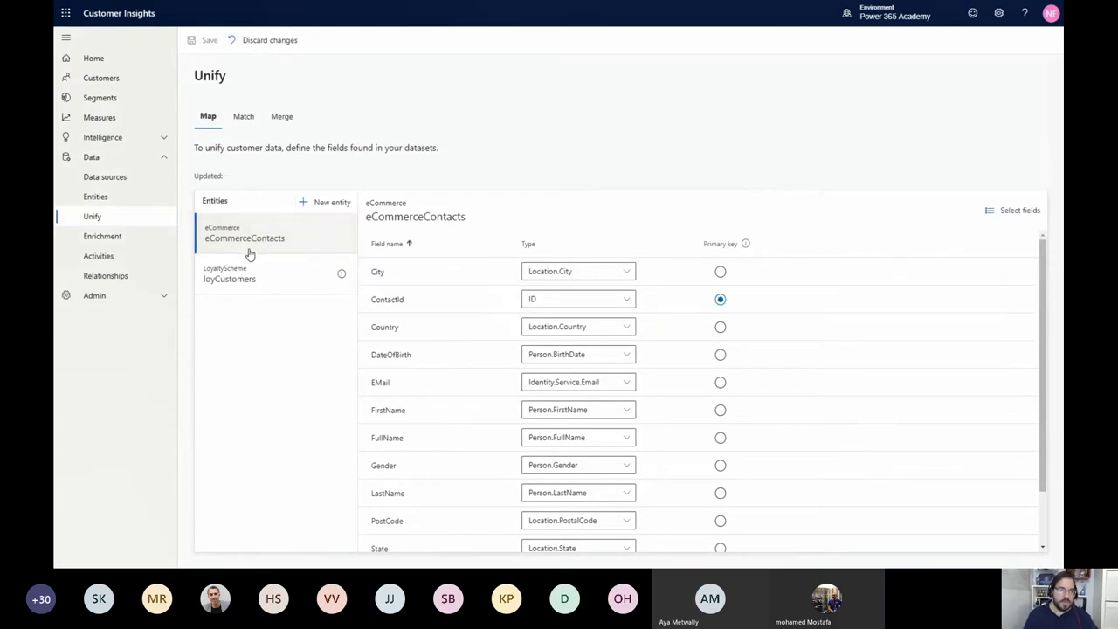
click(260, 288)
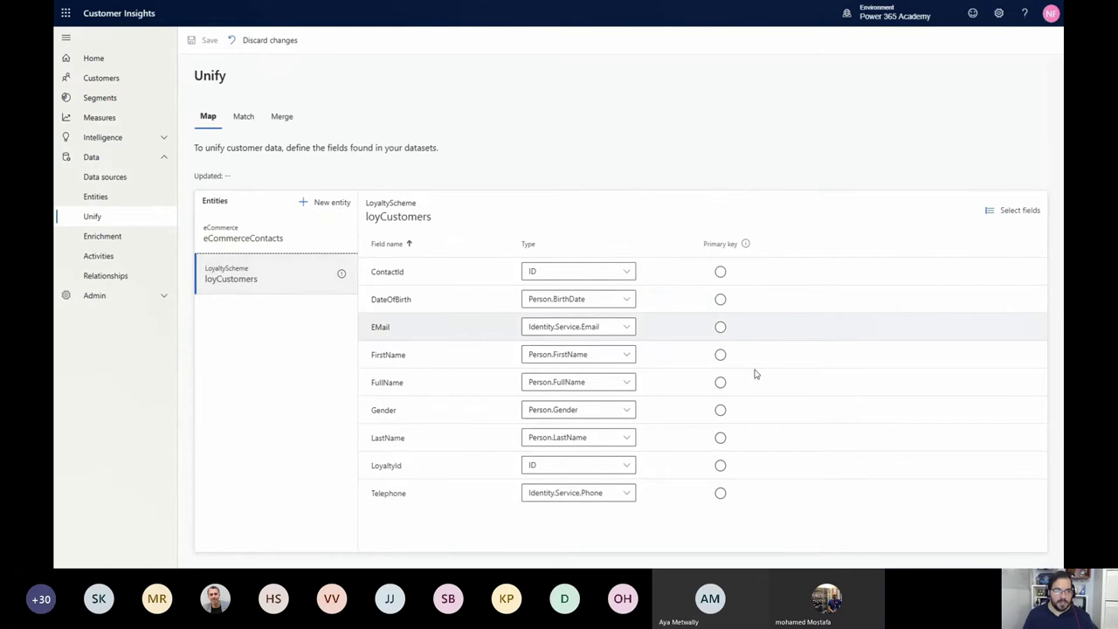
click(720, 465)
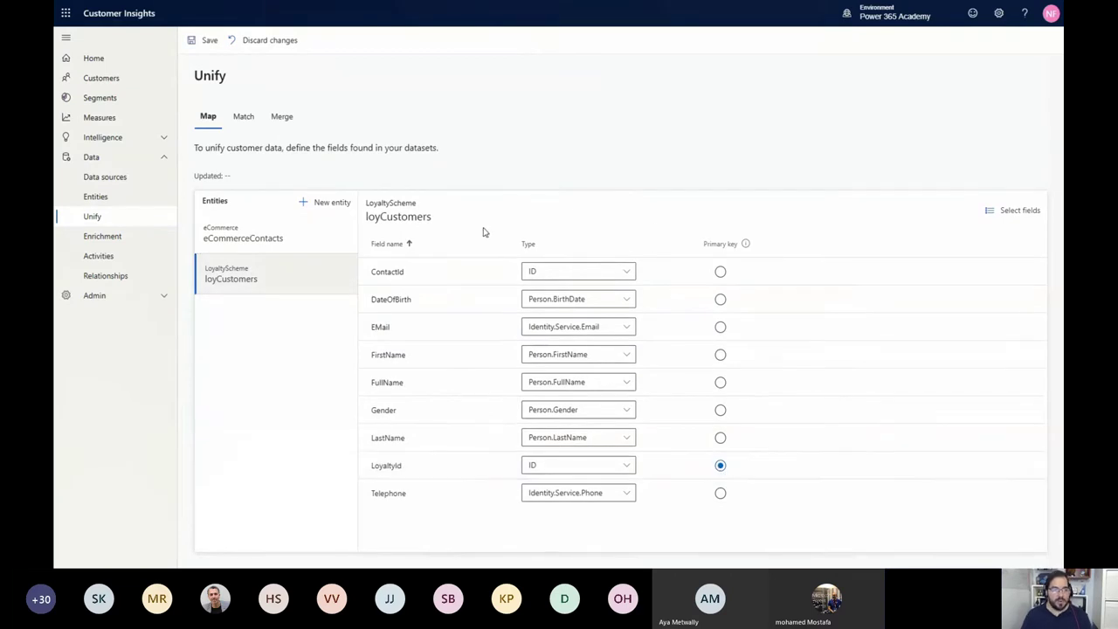
click(208, 42)
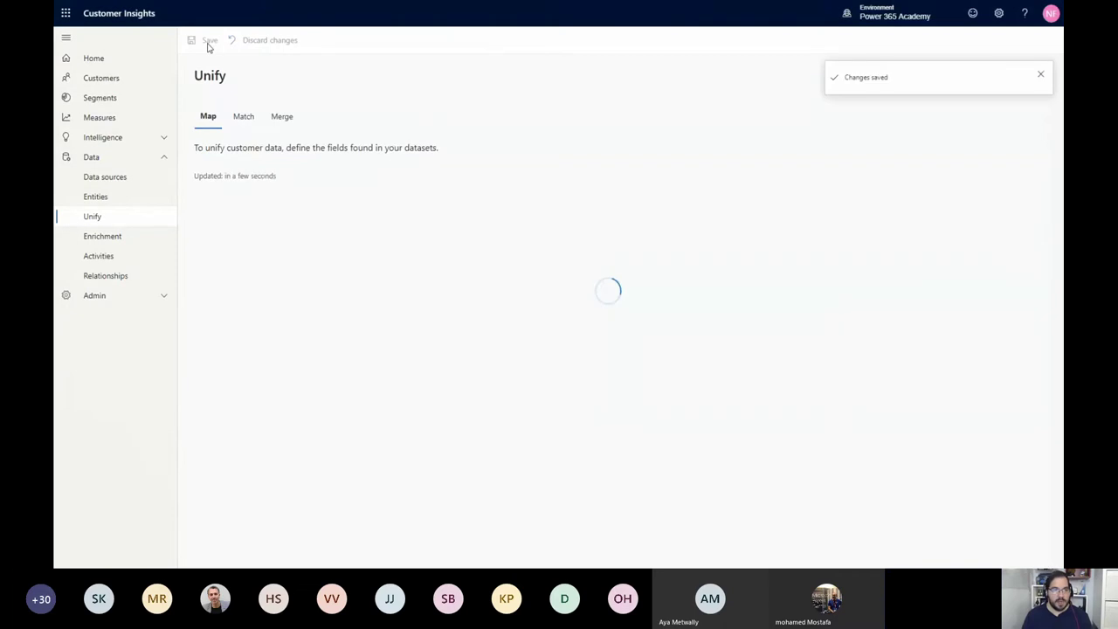
- Set the match order with eCommerceContacts as primary and loyCustomers second, including all records of both entities
click(238, 119)
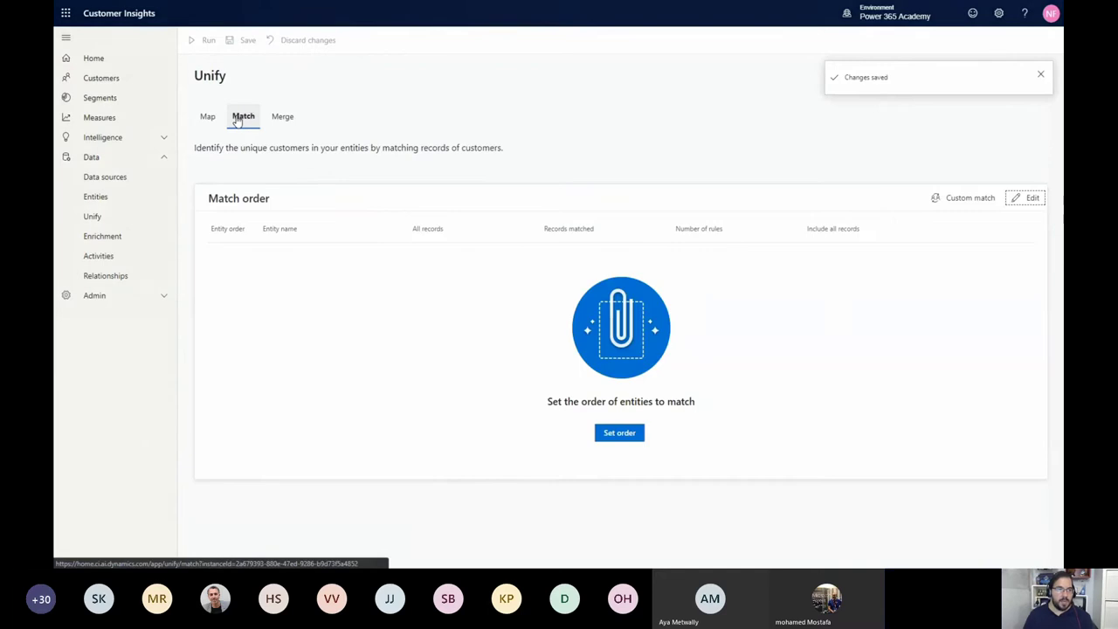
click(608, 434)
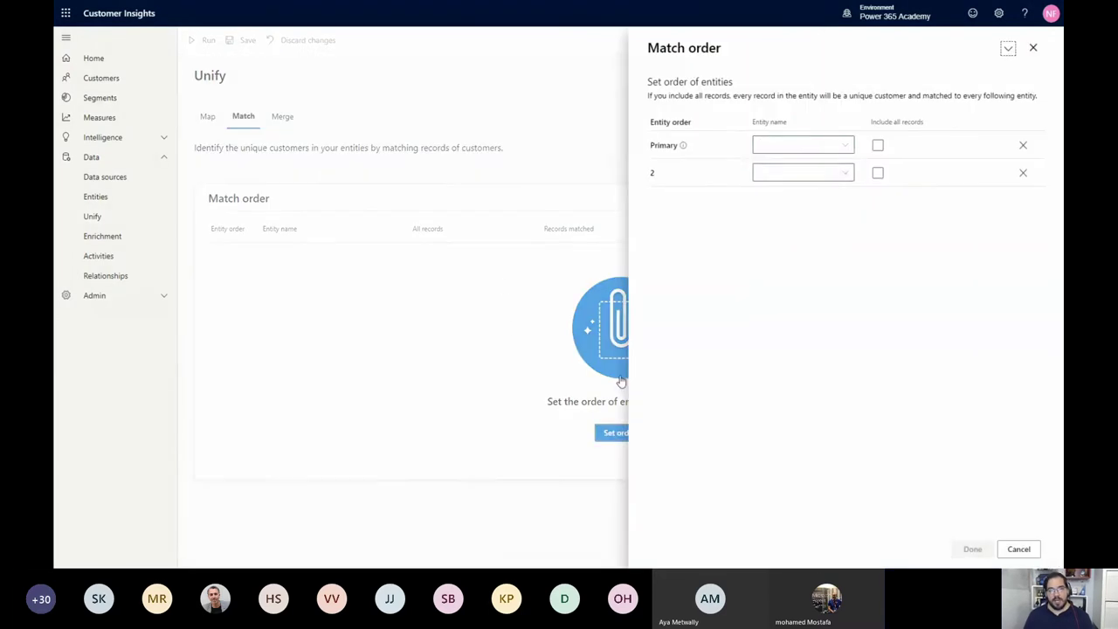
click(821, 145)
click(826, 169)
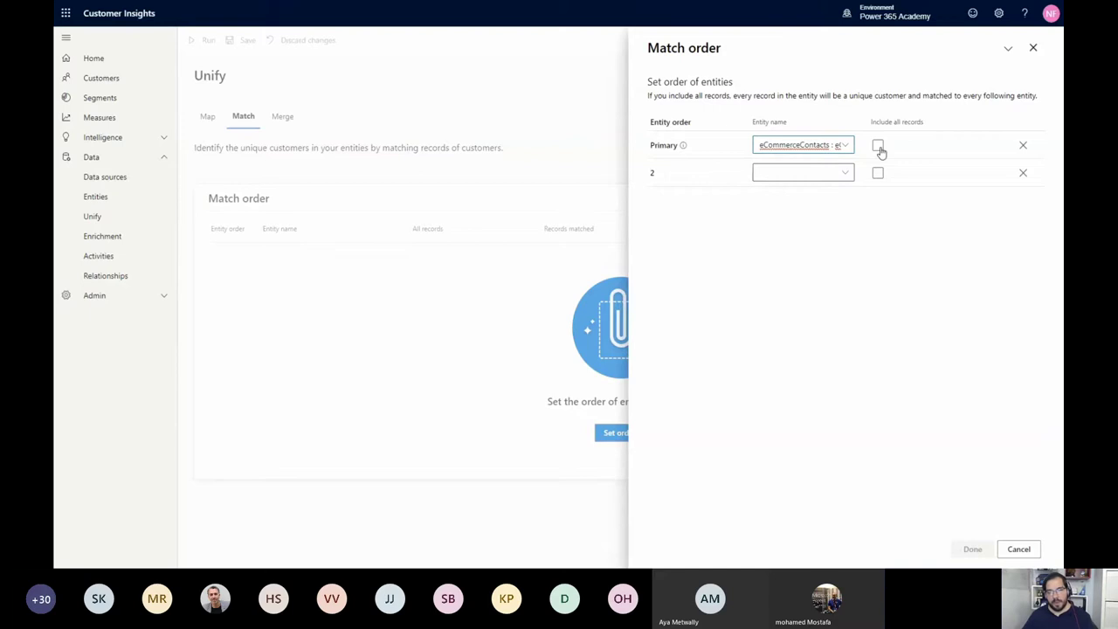
click(877, 145)
click(834, 173)
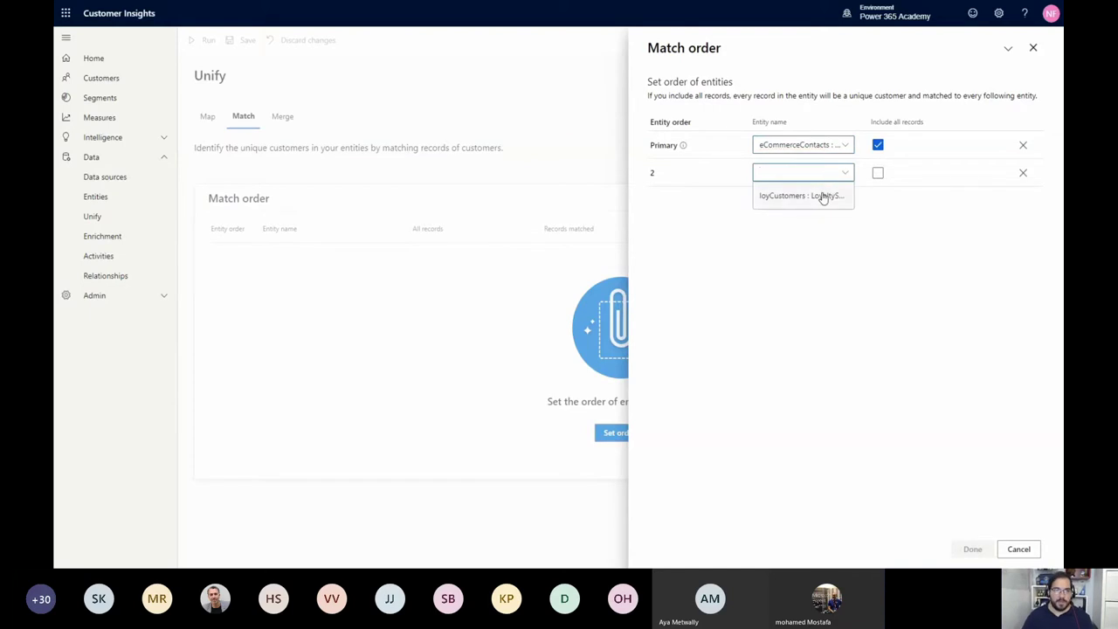
click(826, 196)
click(877, 173)
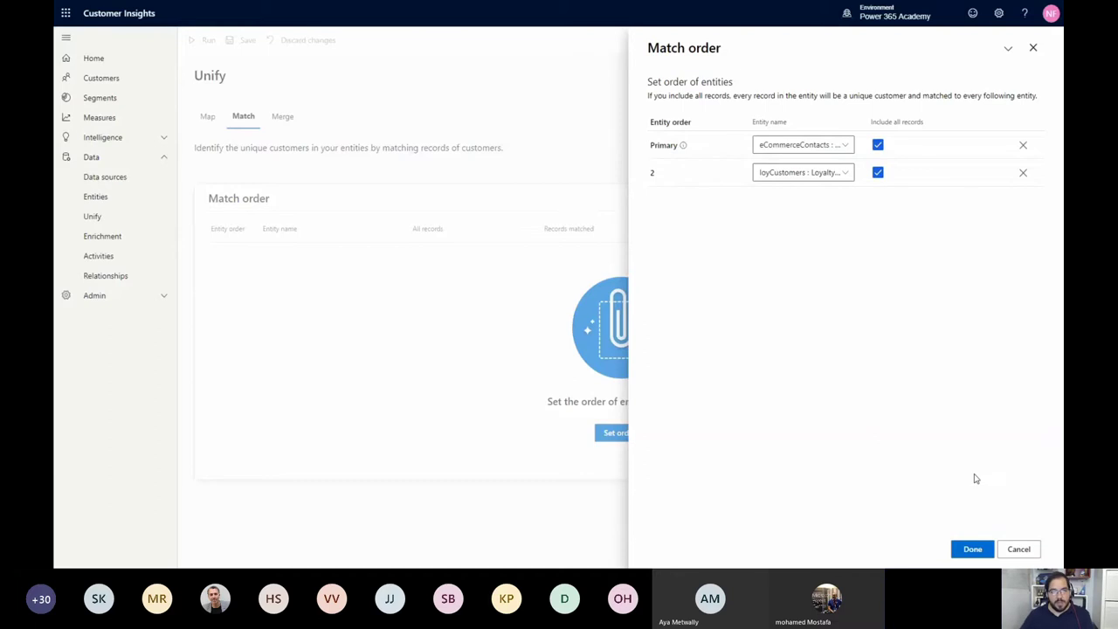
click(972, 550)
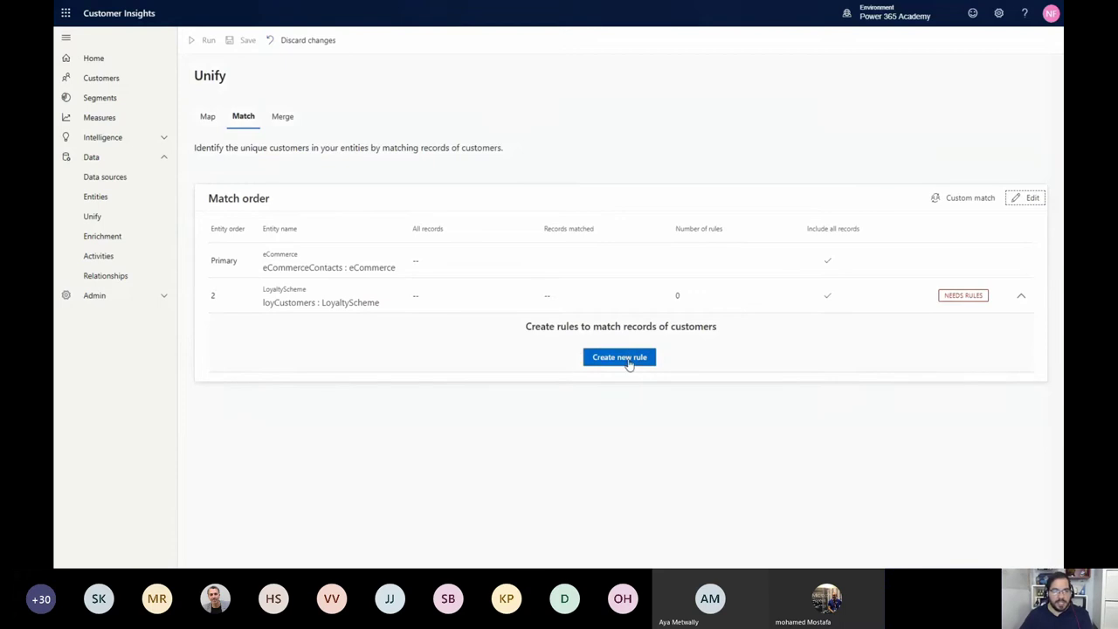
- Create a new match rule for loyCustomers named "Fullname, email"
click(629, 362)
click(923, 117)
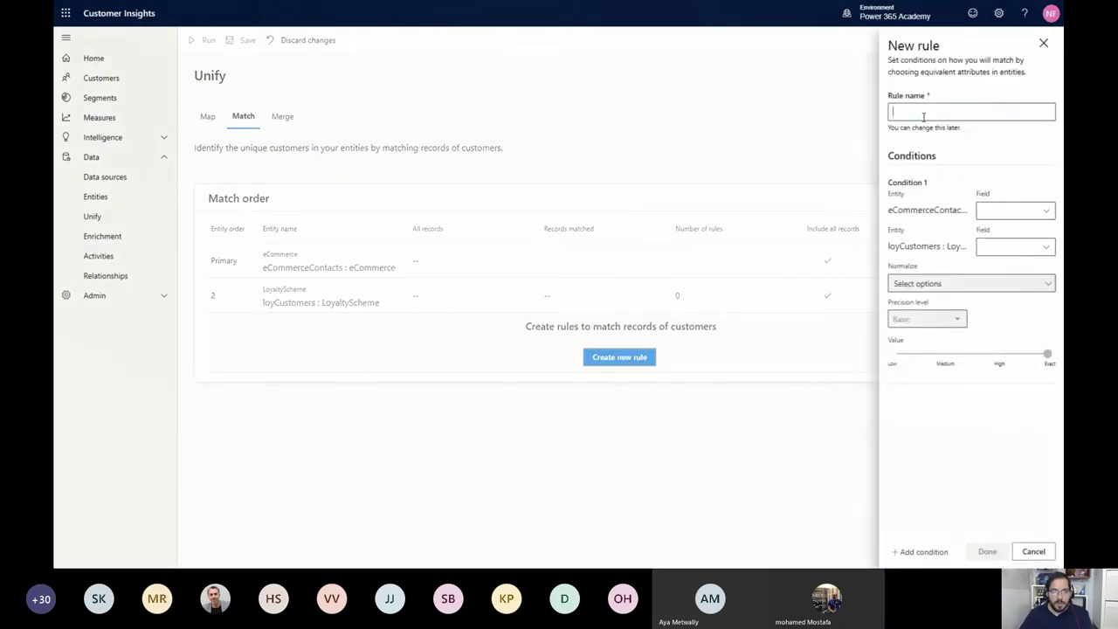
text(Fu)
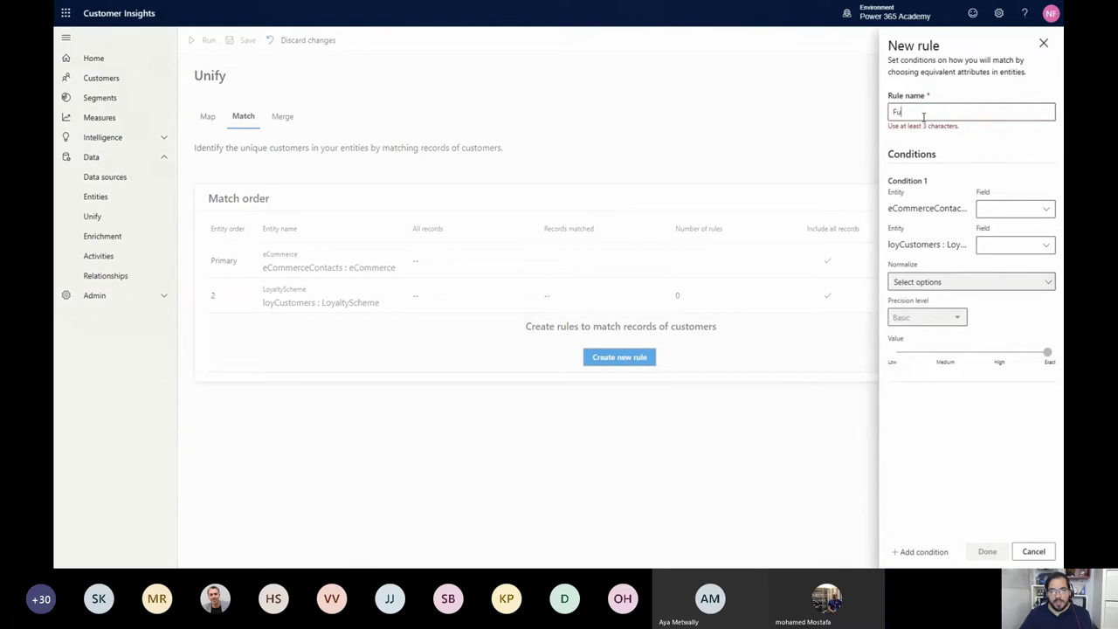
text(llname,)
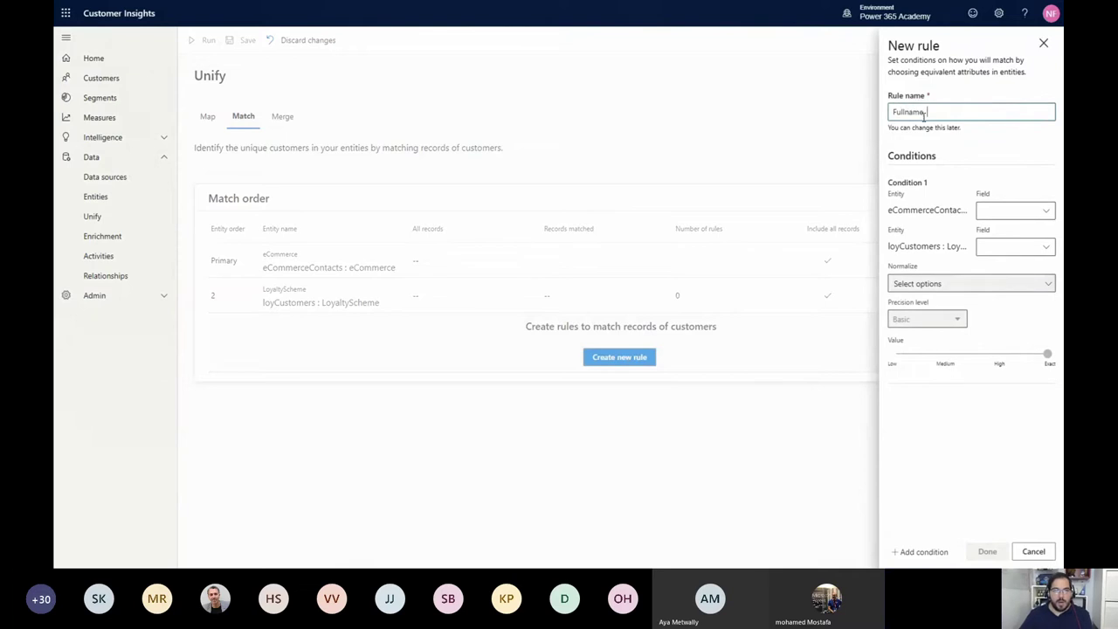
text( email)
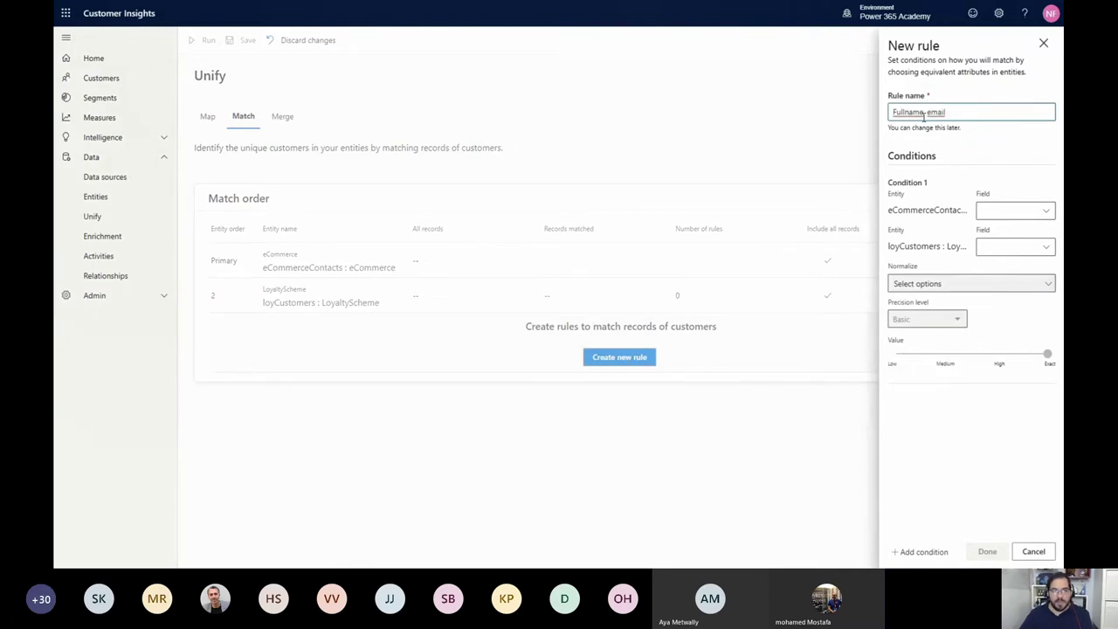
- Set the rule's first condition to match FullName in both entities, normalized by Type (Phone, Name, Address, Organization)
click(1044, 216)
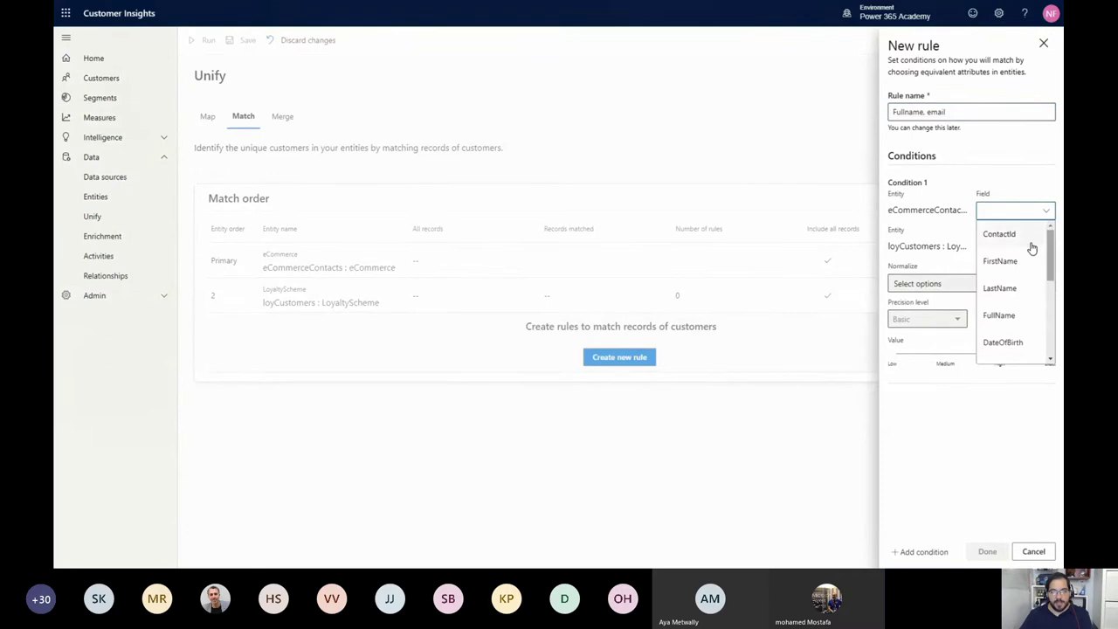
click(1025, 317)
click(1018, 249)
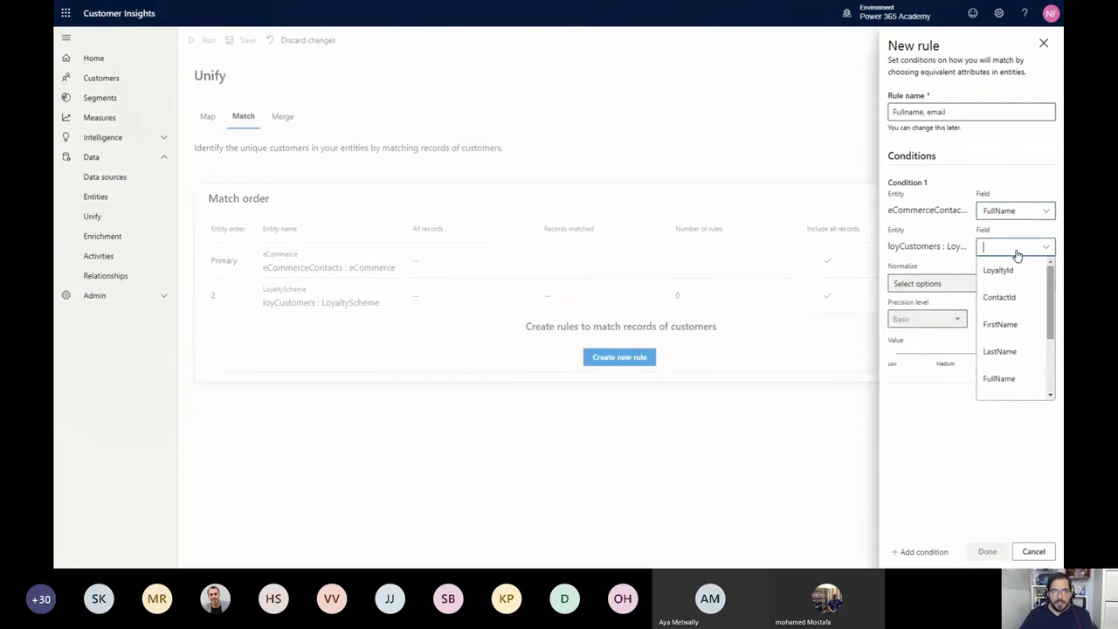
click(1000, 378)
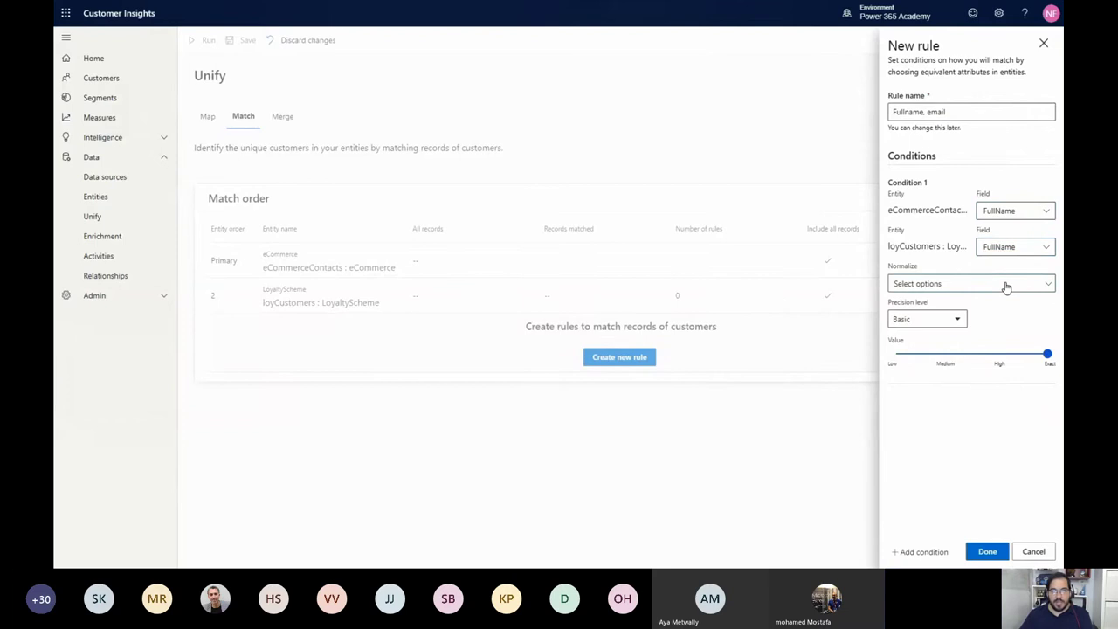
click(1005, 284)
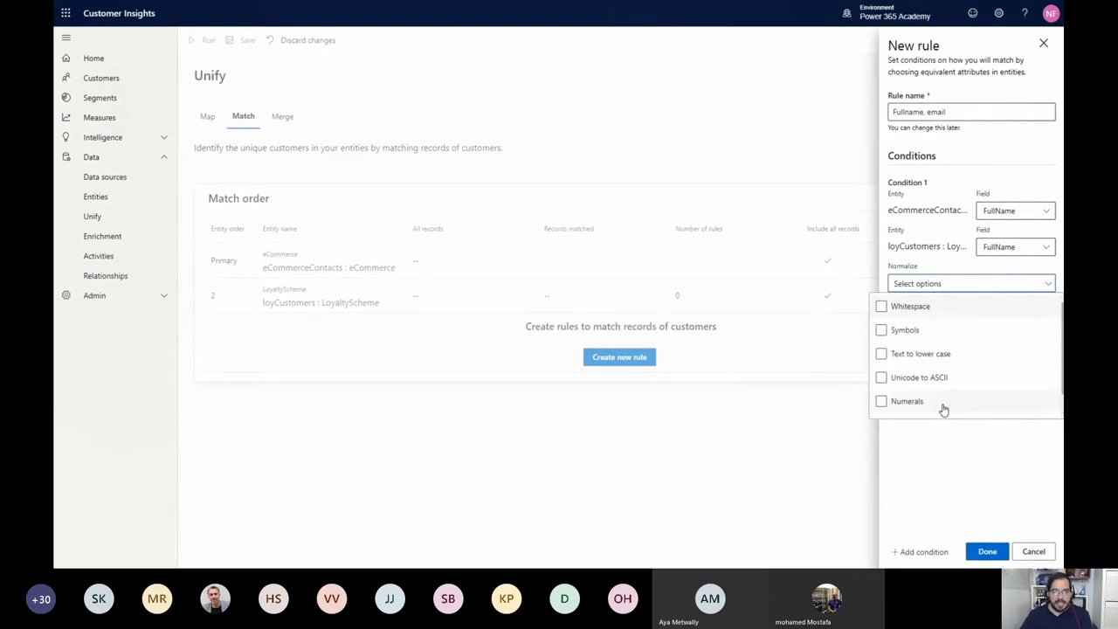
scroll(973, 321, down, 1)
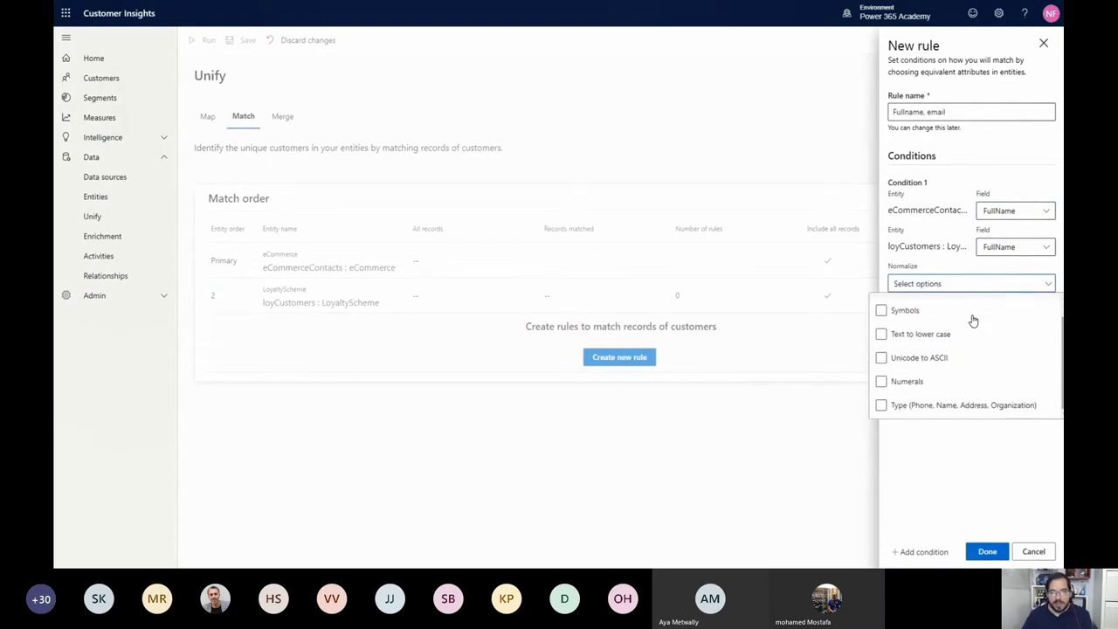
click(956, 407)
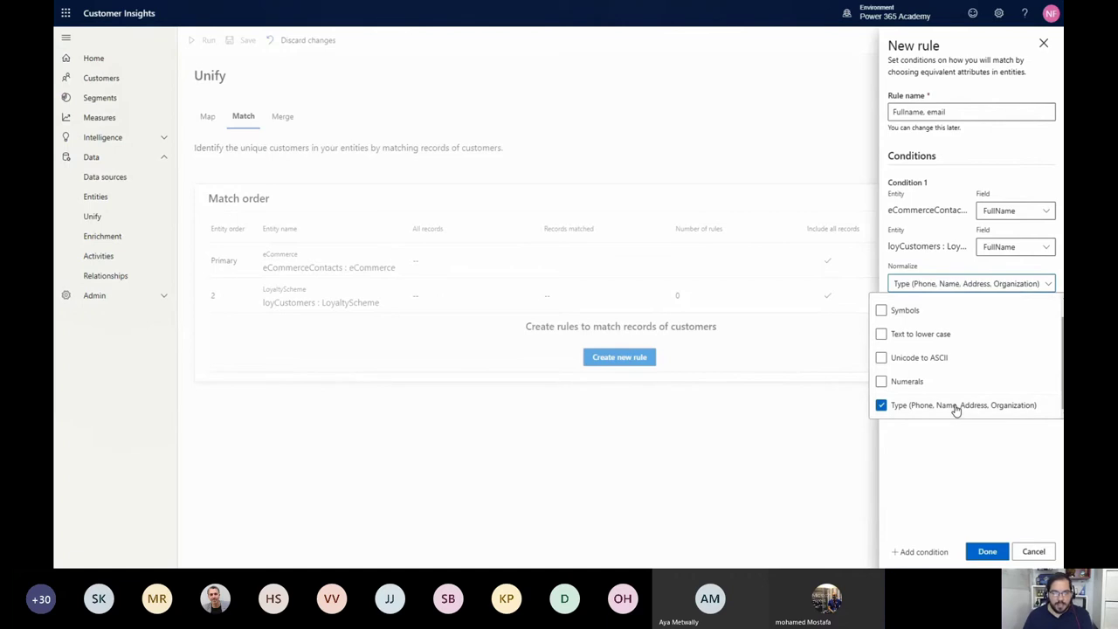
- Set the Basic precision level of the first FullName condition to High
click(936, 466)
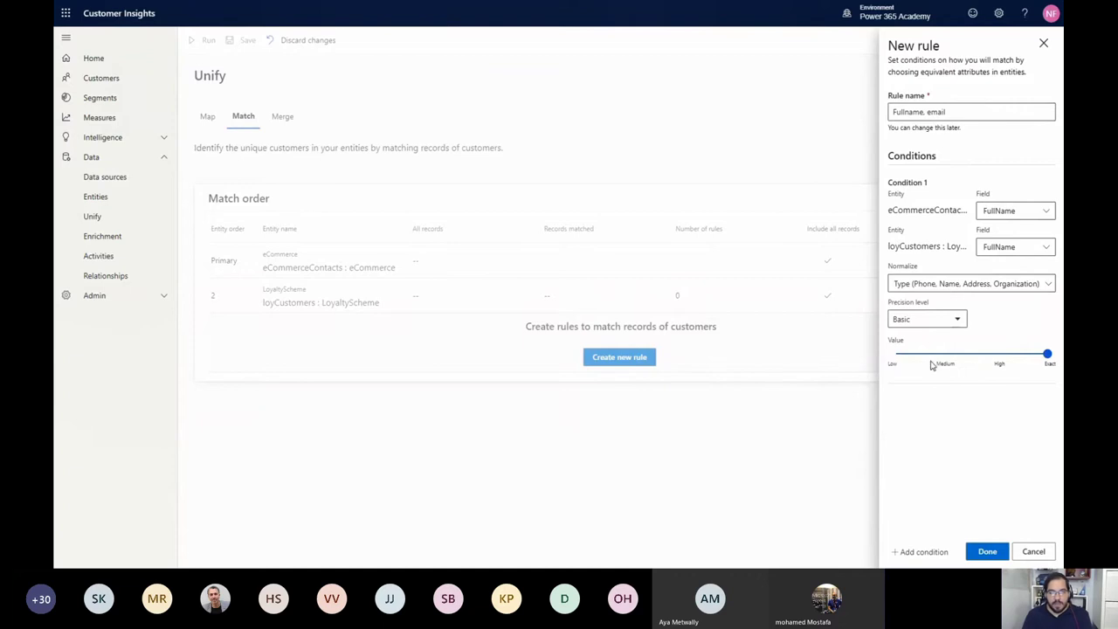
click(996, 355)
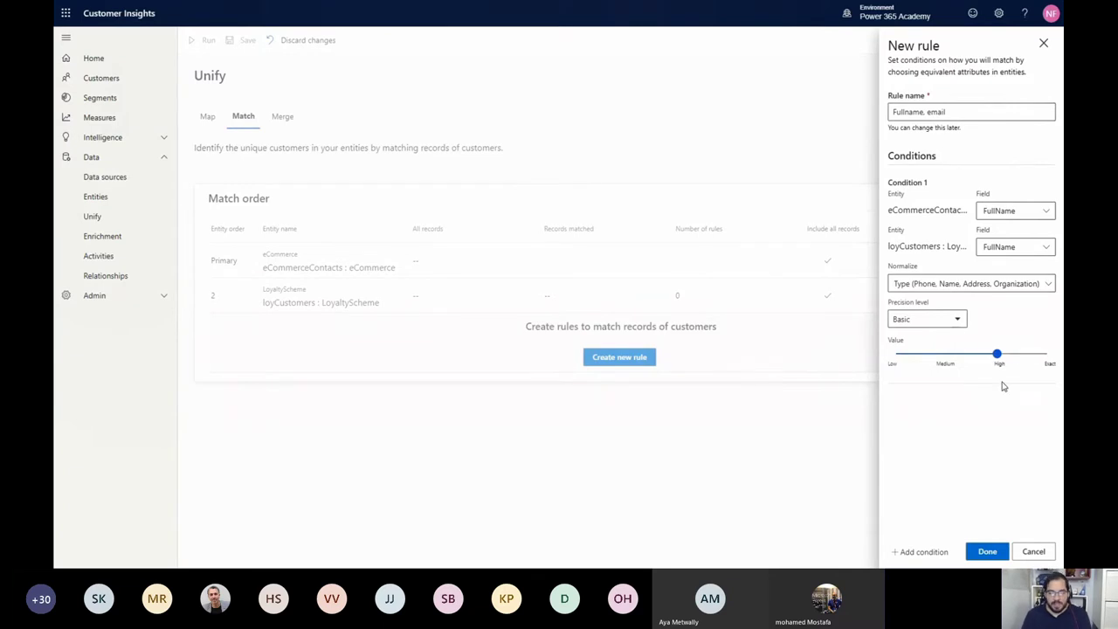
- Try a Custom precision value of 50 for the FullName condition, and return the precision level to Basic
click(952, 320)
click(908, 365)
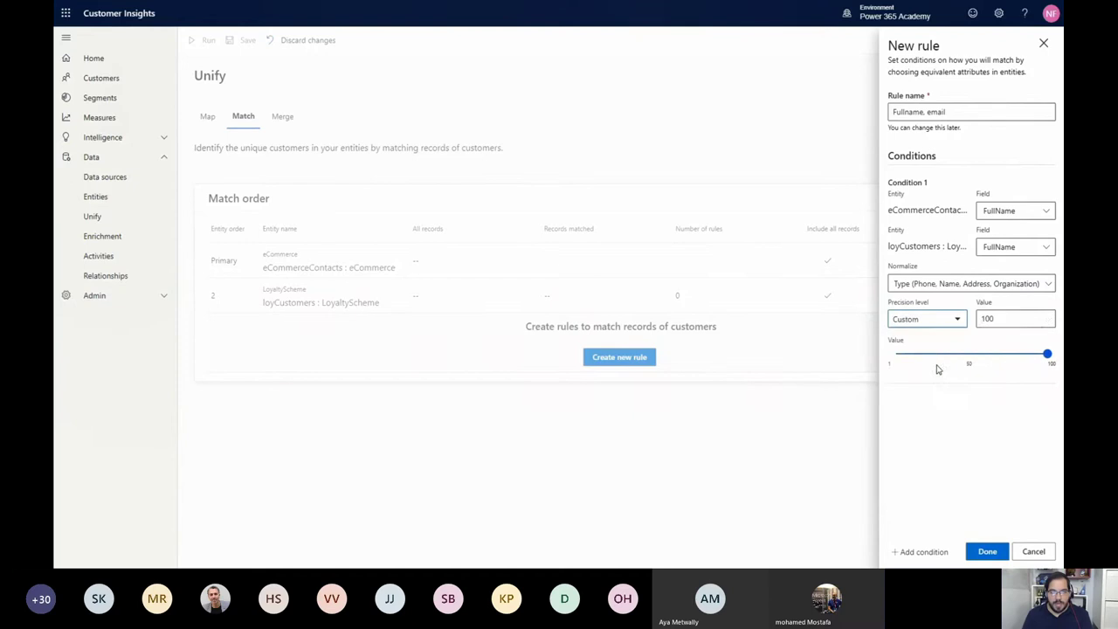
click(1048, 323)
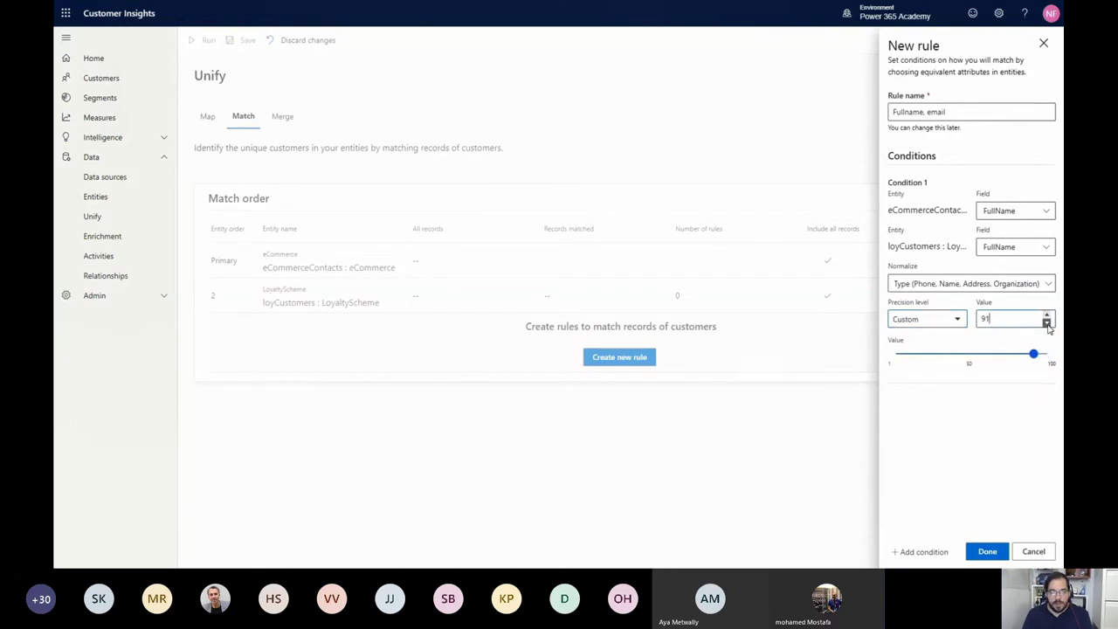
drag(1048, 322, 1048, 322)
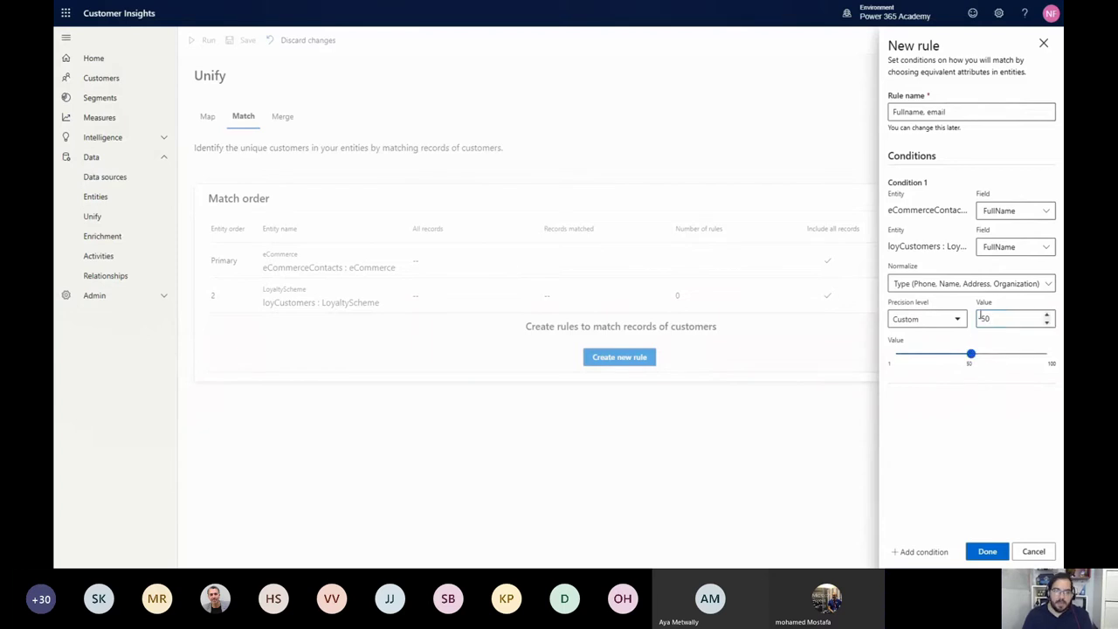
click(952, 320)
click(929, 329)
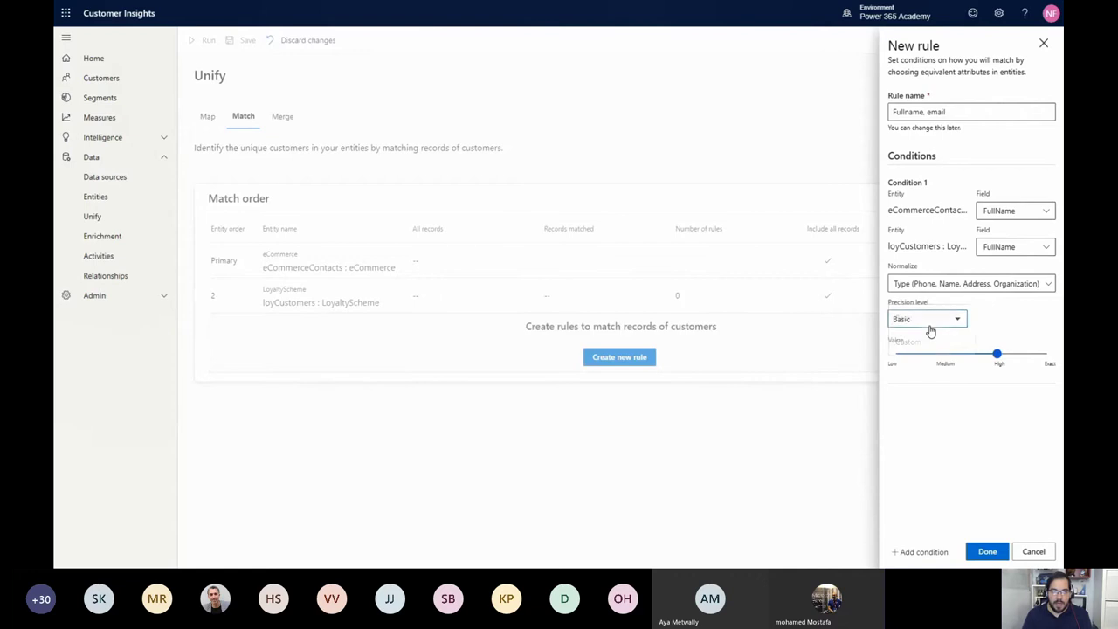
- Add a second condition matching EMail in both entities with Basic precision set to High, and finish the rule
click(930, 556)
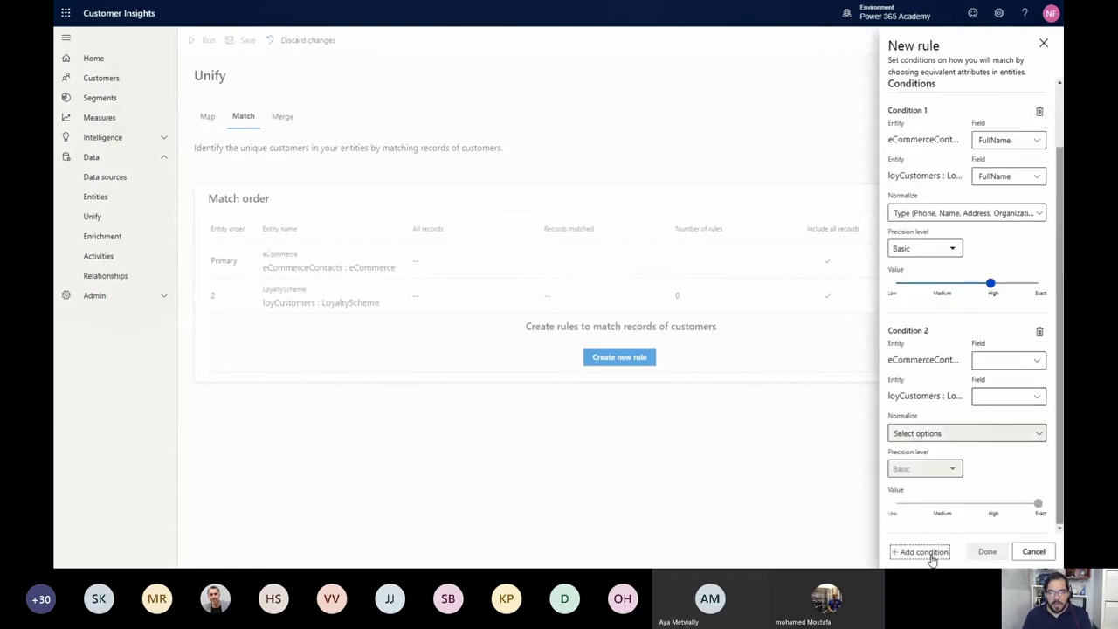
click(1004, 360)
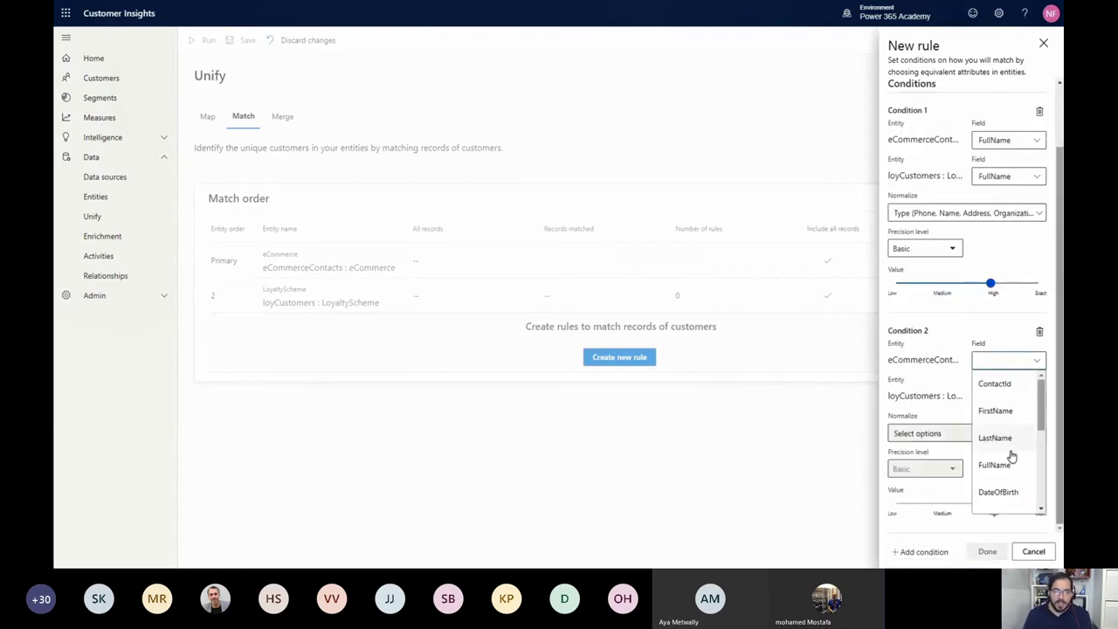
scroll(1011, 456, down, 1)
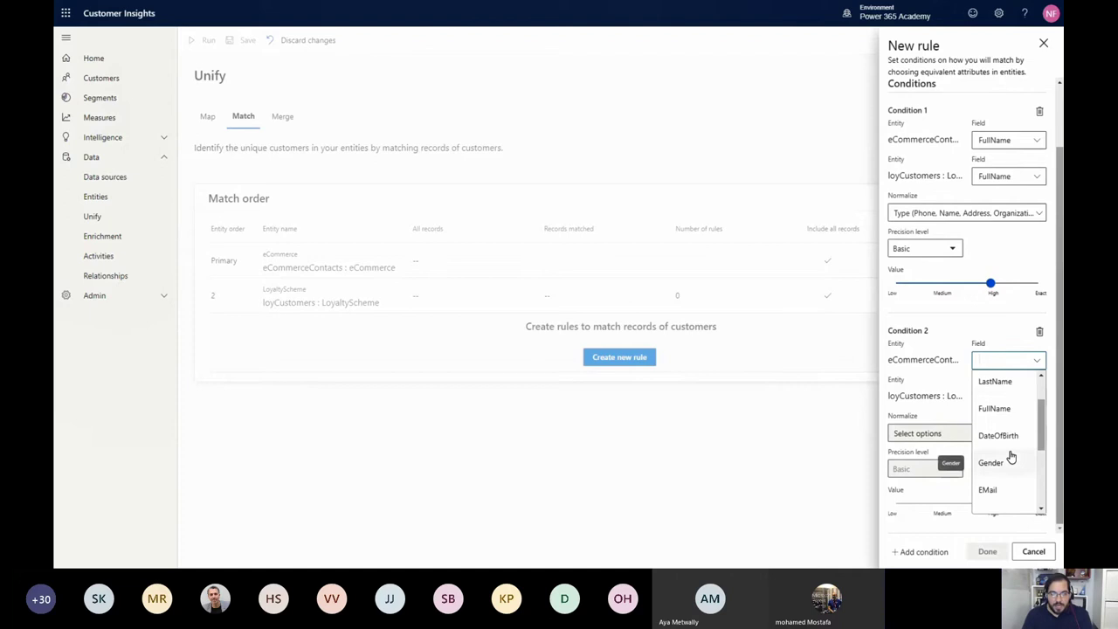
click(990, 492)
click(1006, 402)
scroll(1014, 457, down, 3)
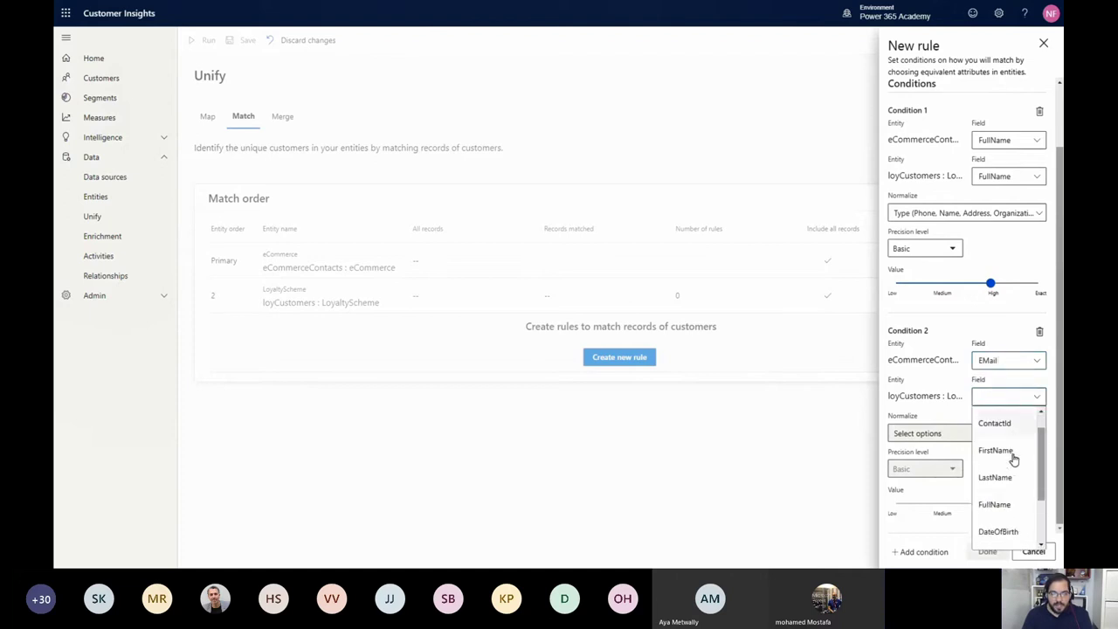
click(988, 509)
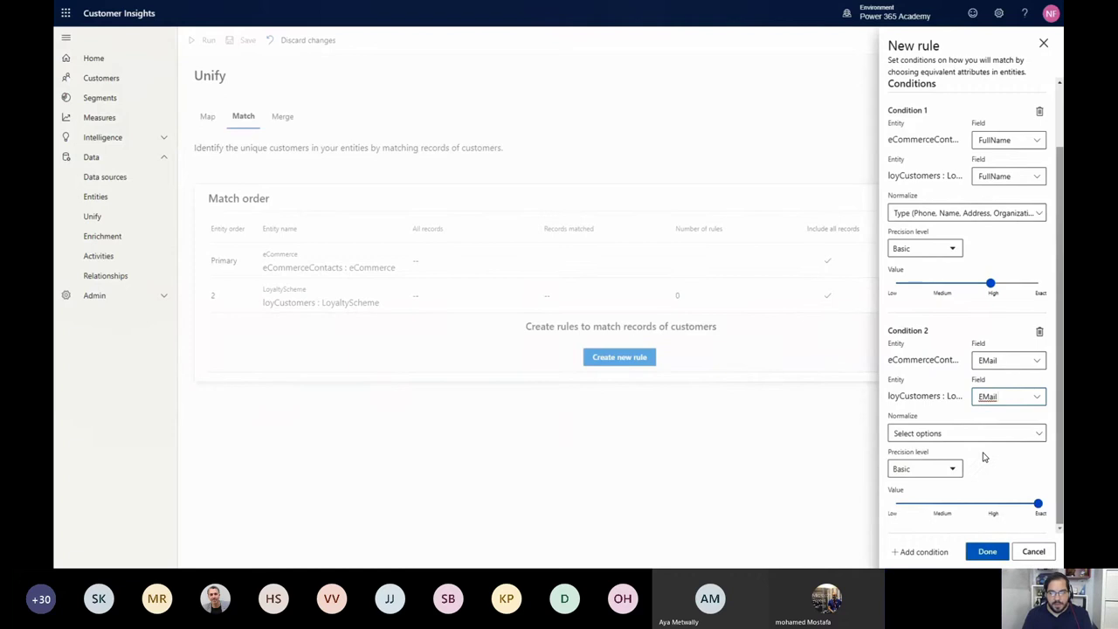
click(991, 504)
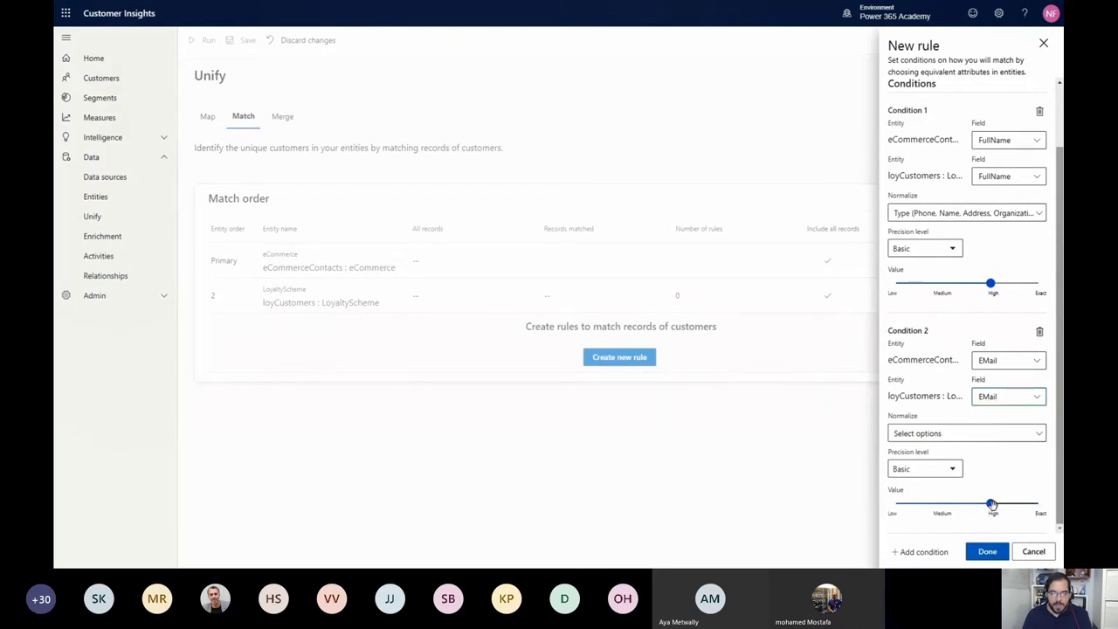
click(988, 551)
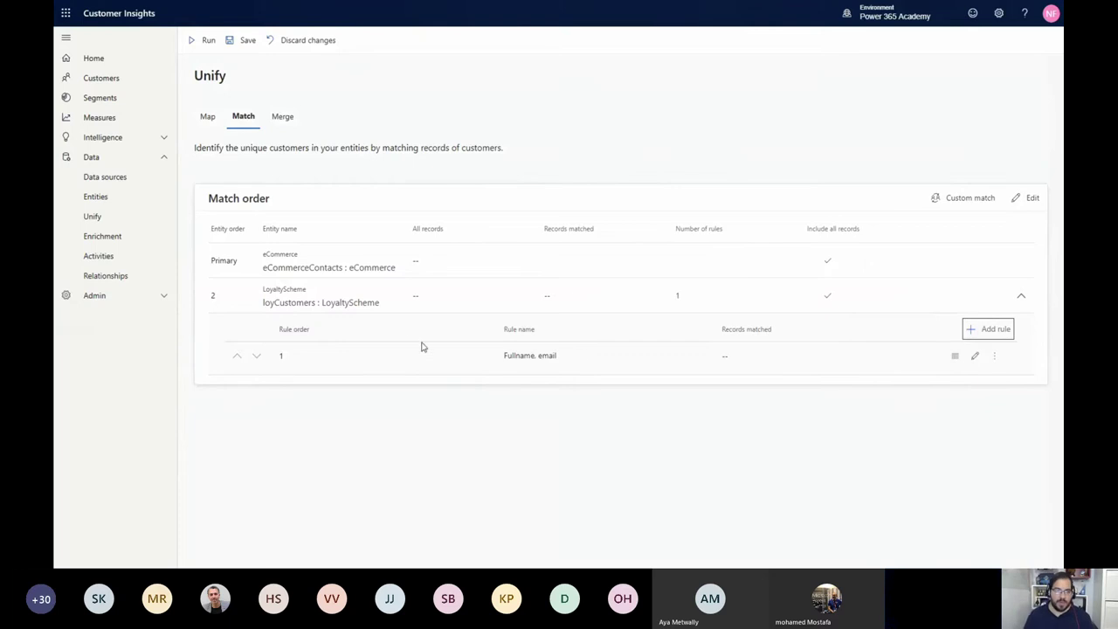
- Run the matching process with the "Fullname, email" rule
click(206, 43)
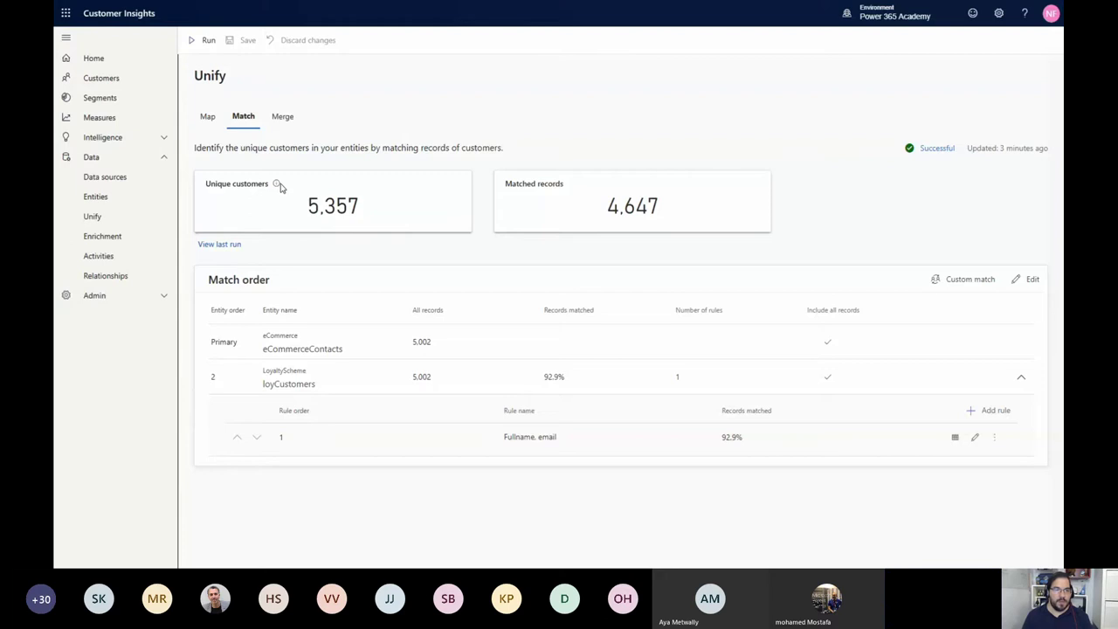
mouse_move(276, 187)
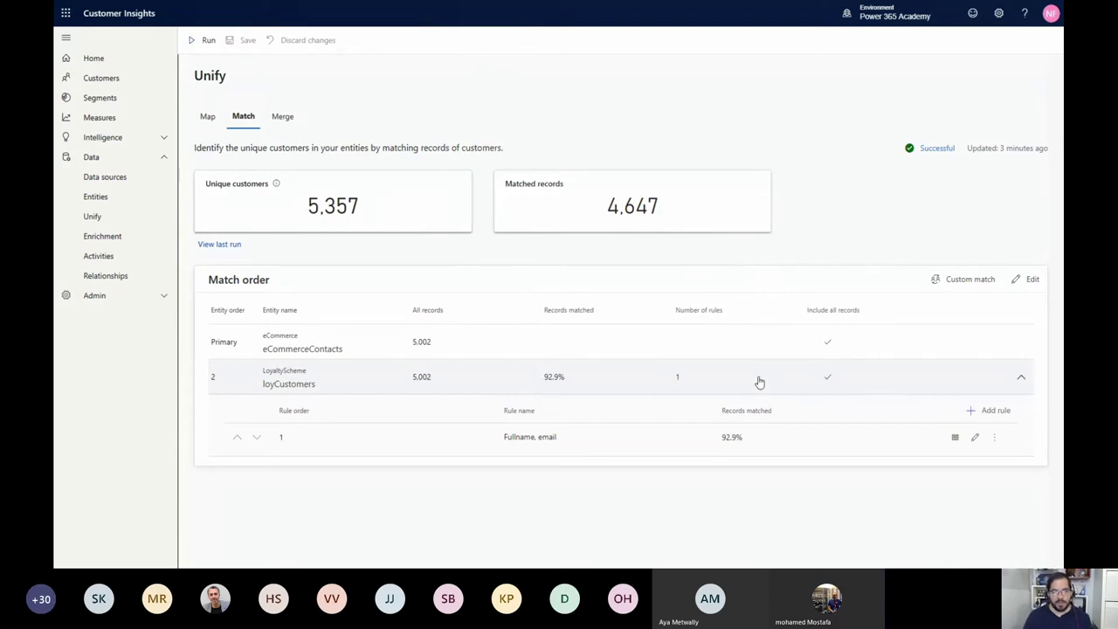
- Preview the records matched by the "Fullname, email" rule and compare their names, emails and match scores
click(956, 437)
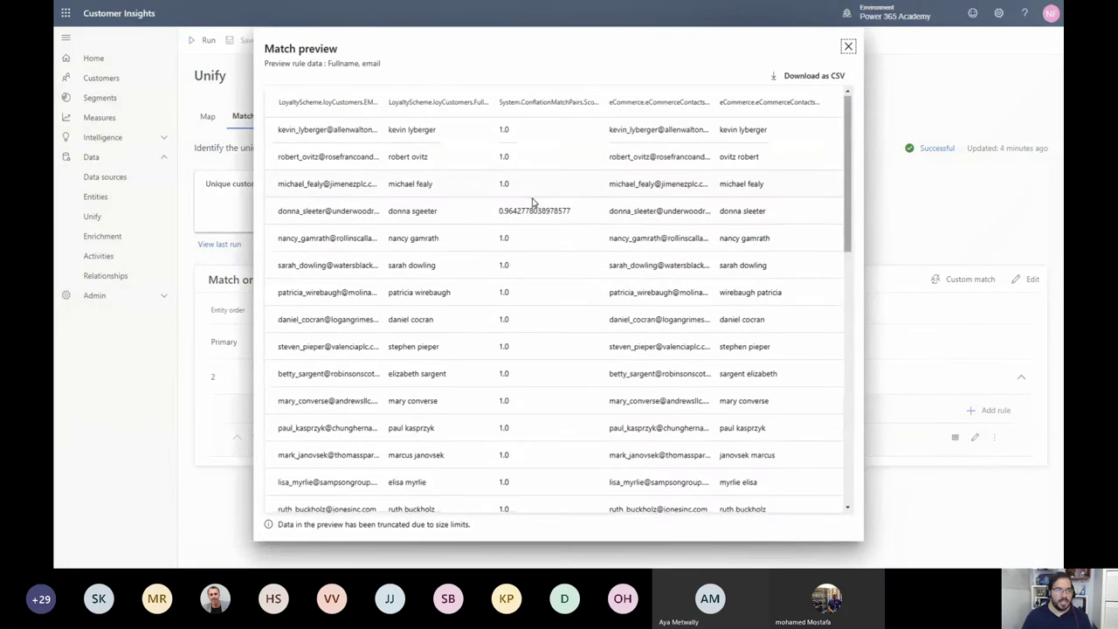
scroll(533, 203, down, 3)
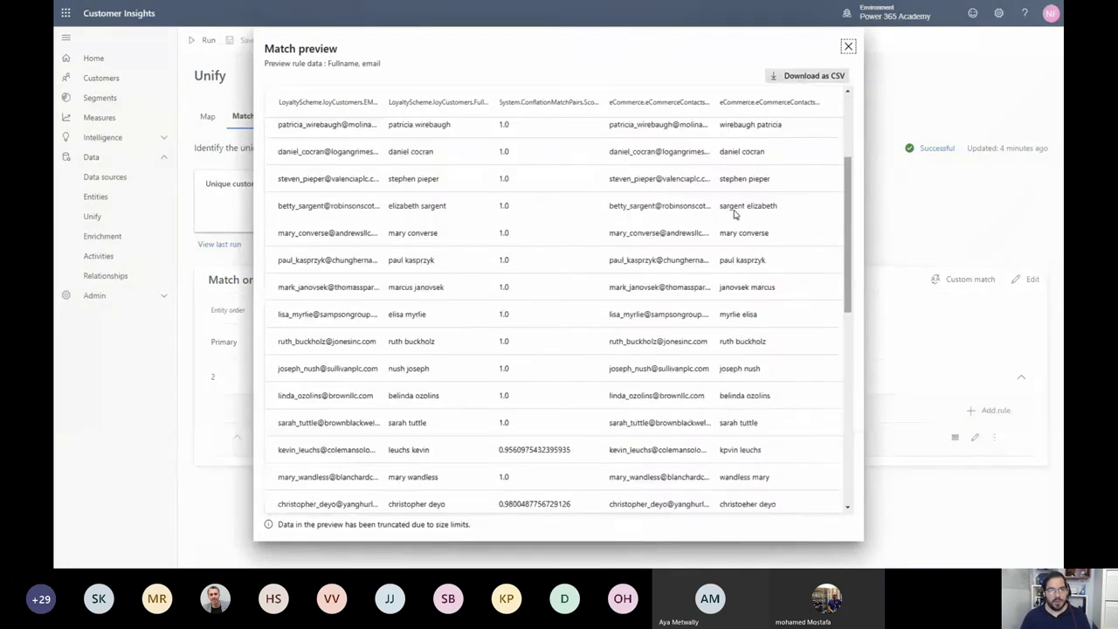
scroll(734, 214, down, 4)
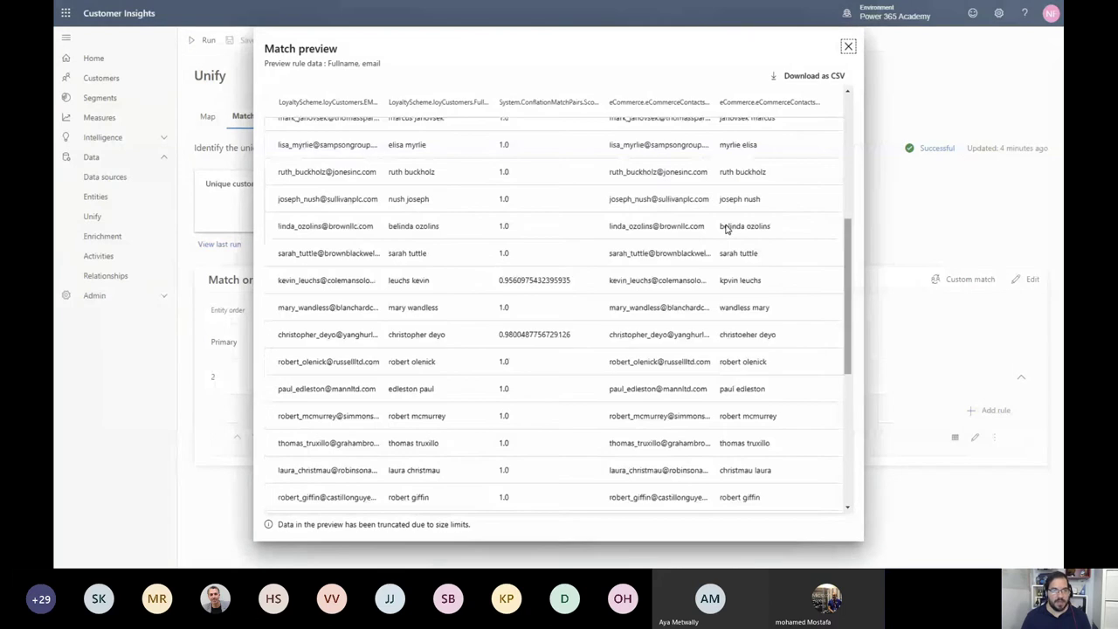
scroll(726, 229, down, 4)
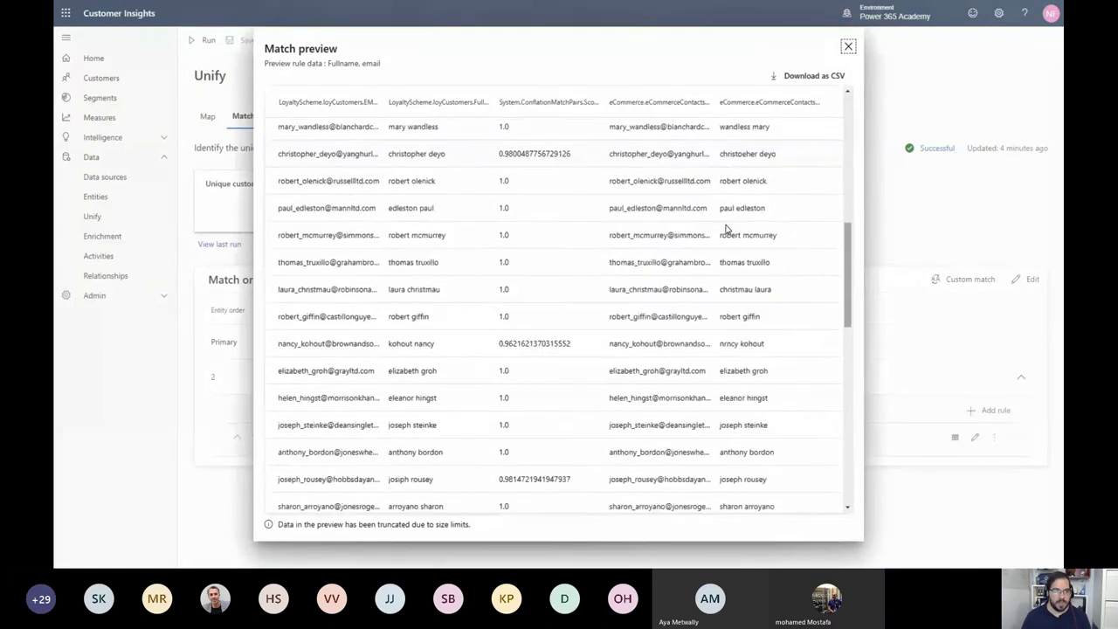
click(848, 47)
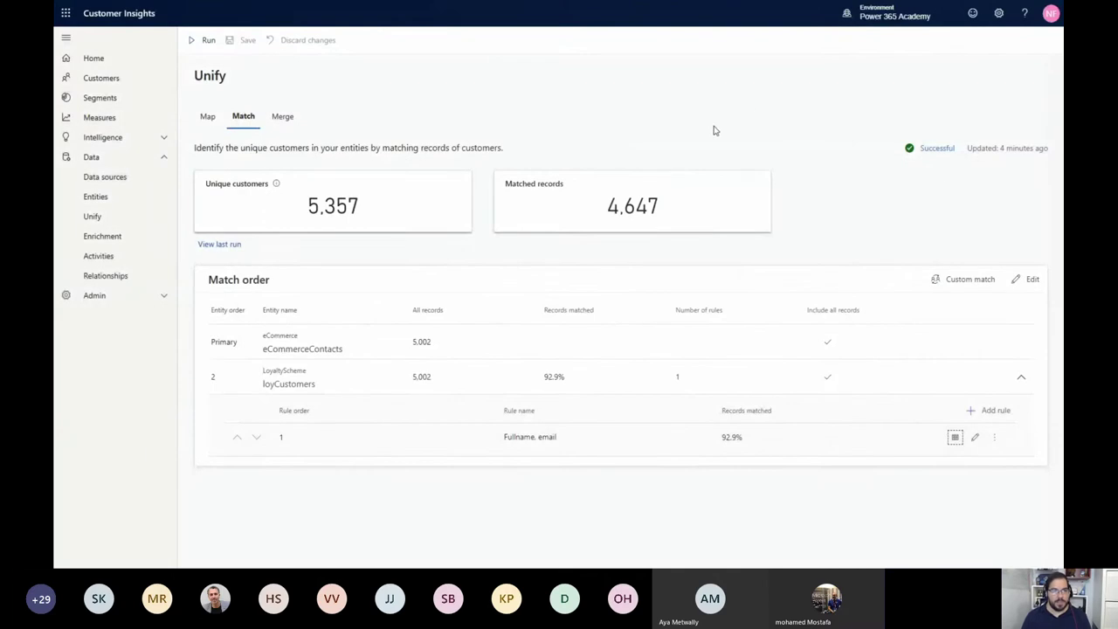
- In the merge settings, rank loyCustomers.FirstName above eCommerceContacts.FirstName for the combined FirstName field
click(283, 117)
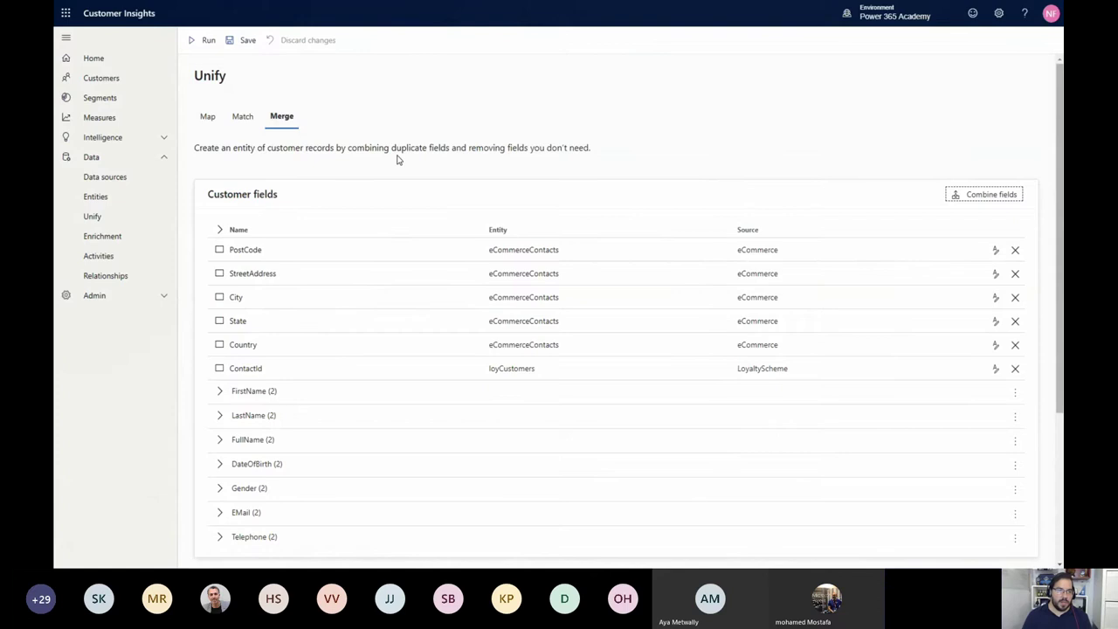
click(219, 395)
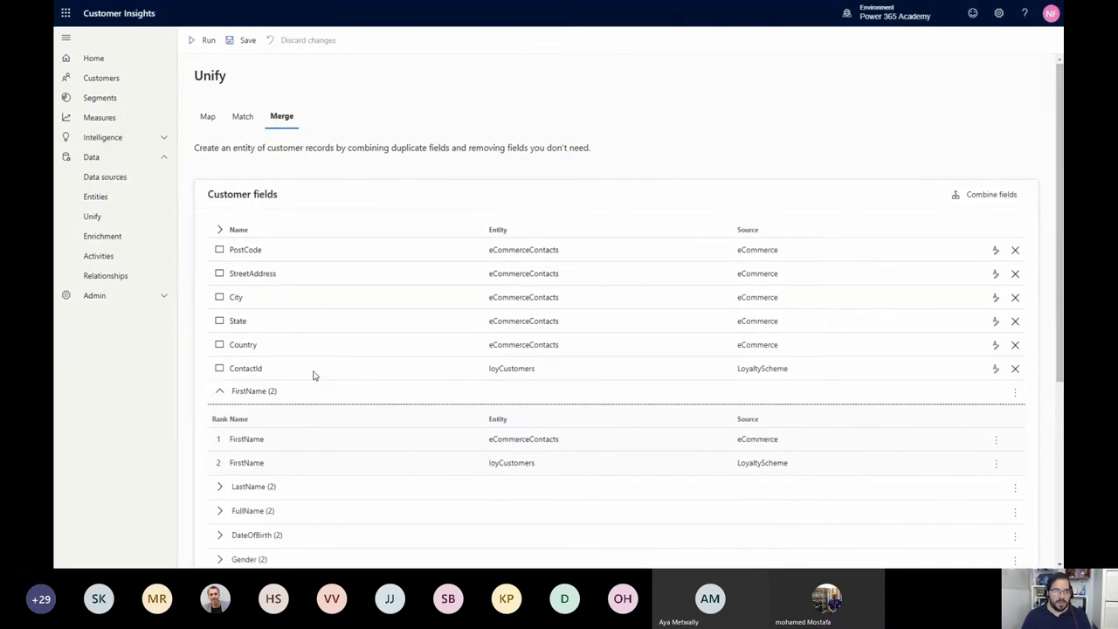
scroll(314, 376, down, 1)
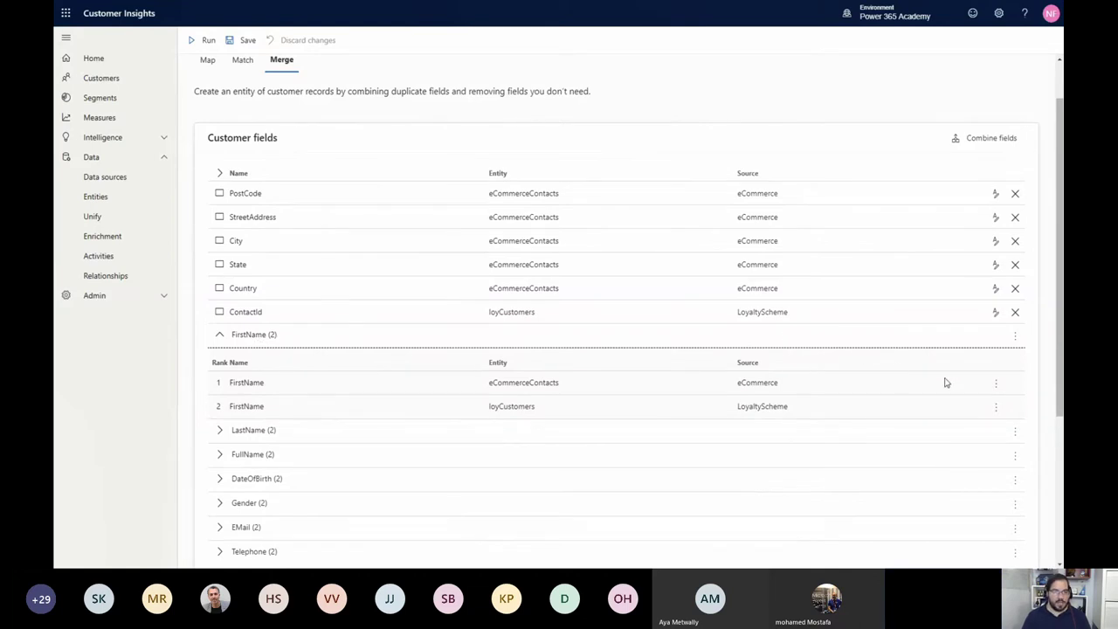
click(1015, 336)
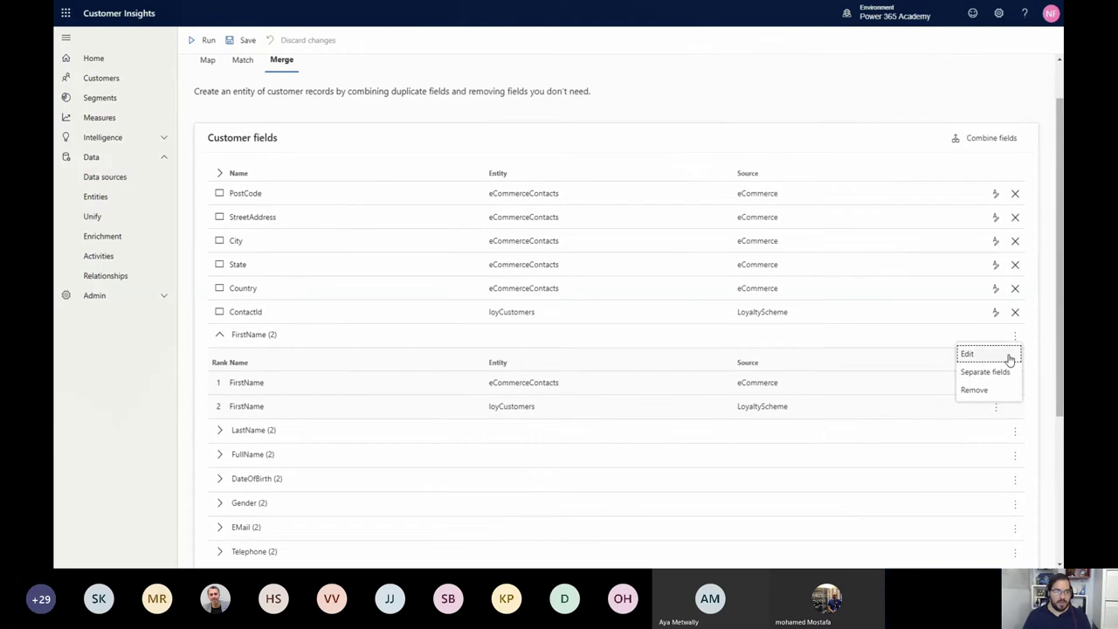
click(1009, 355)
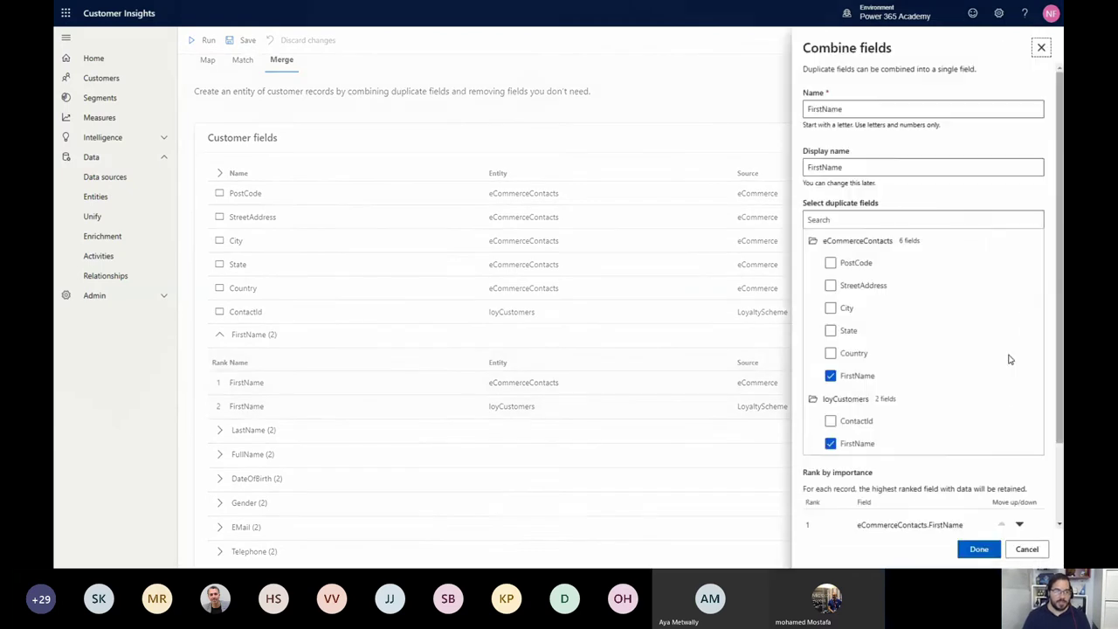
scroll(1008, 358, down, 3)
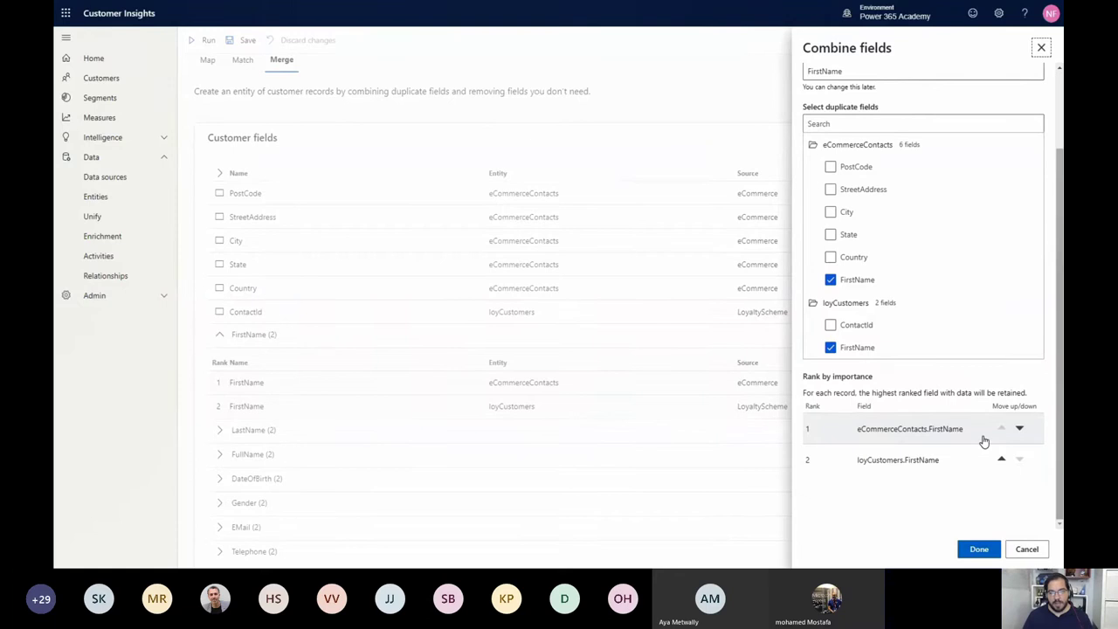
click(1001, 459)
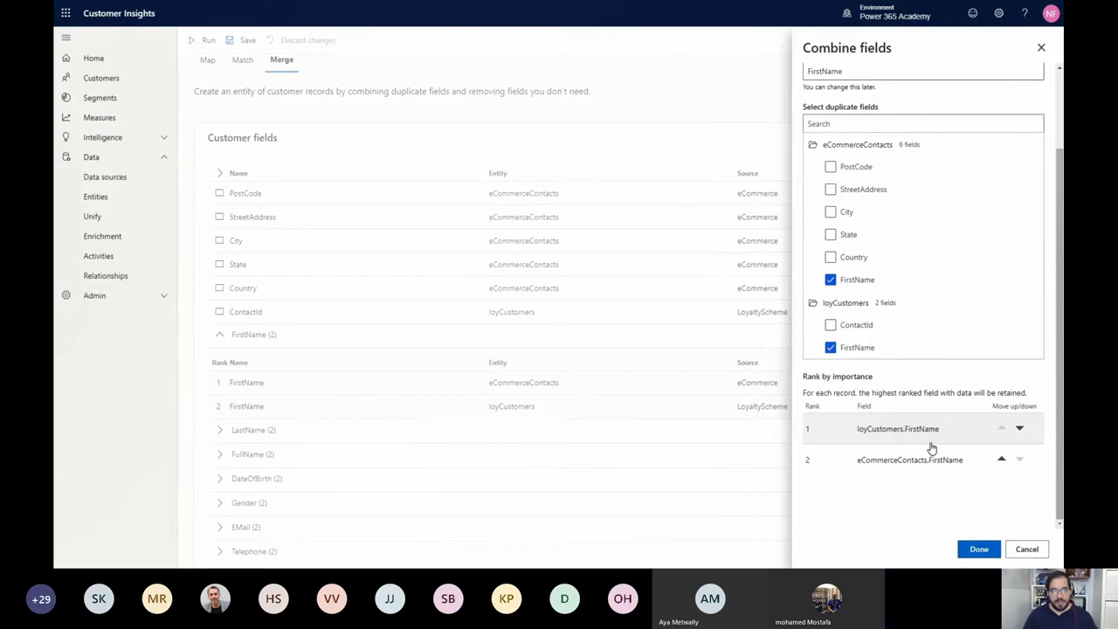
click(974, 550)
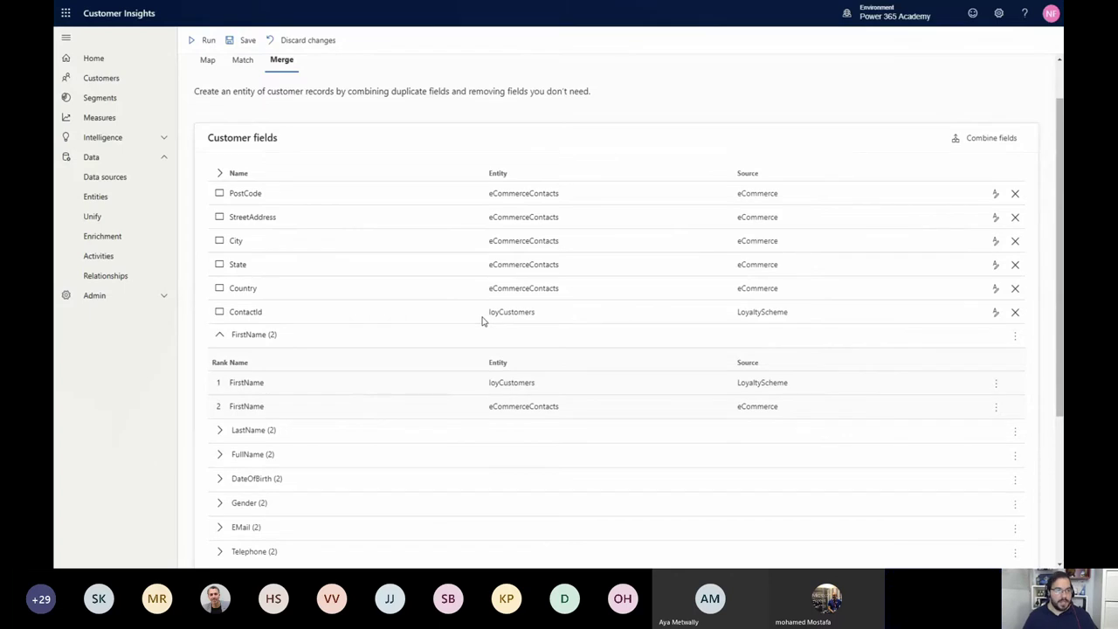
- Change the display name of the loyCustomers ContactId field to ContactIDLOYALTY, and run the merge
click(996, 313)
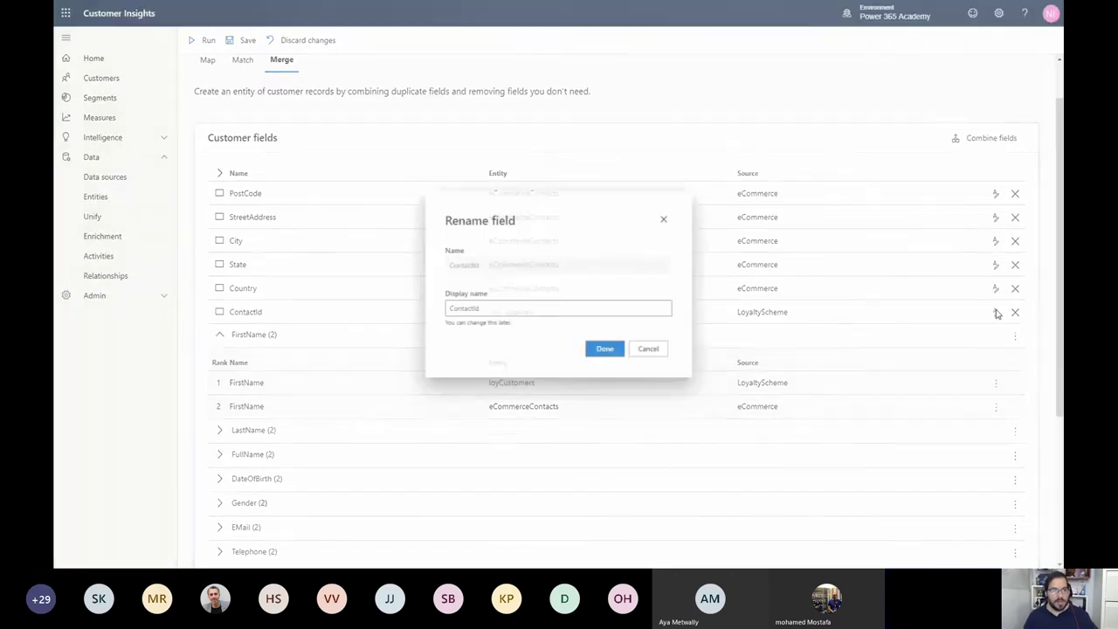
double_click(515, 317)
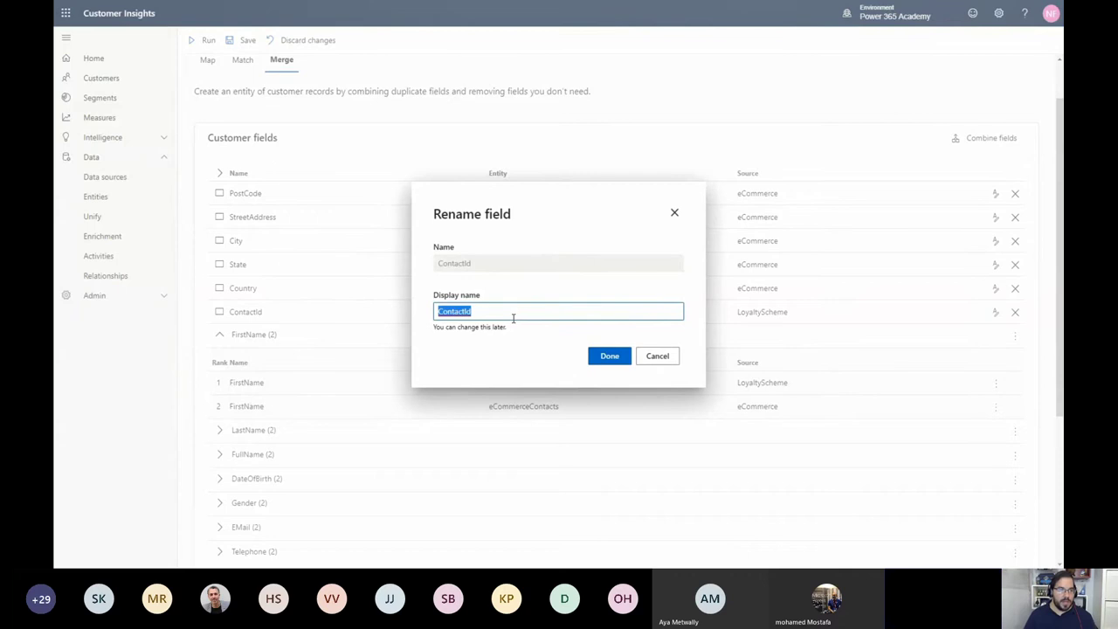
text(Contact)
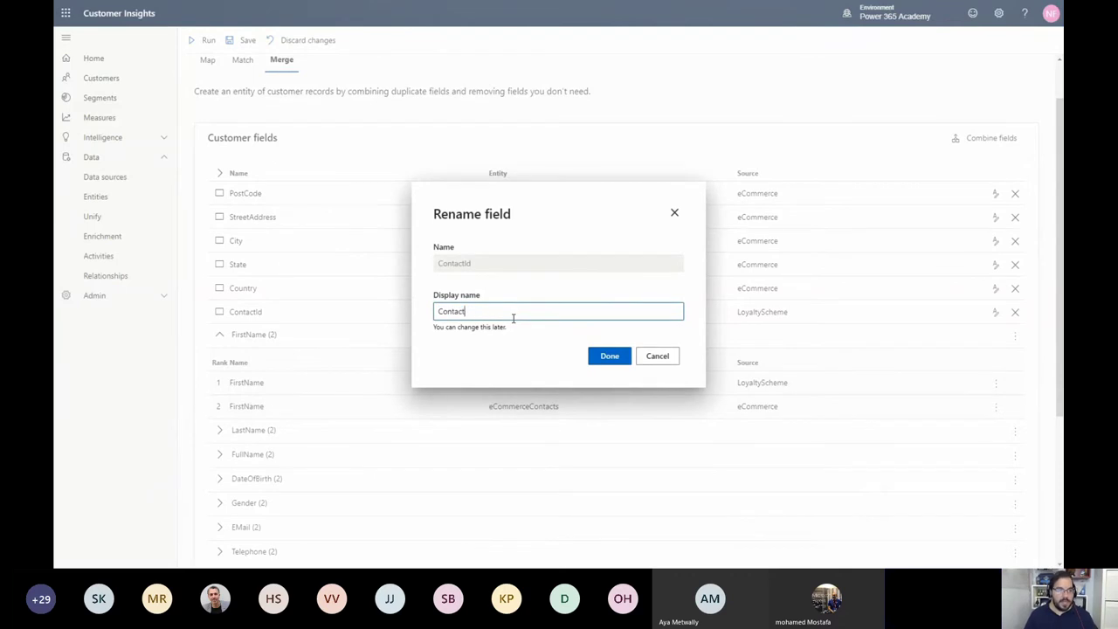
text(ID)
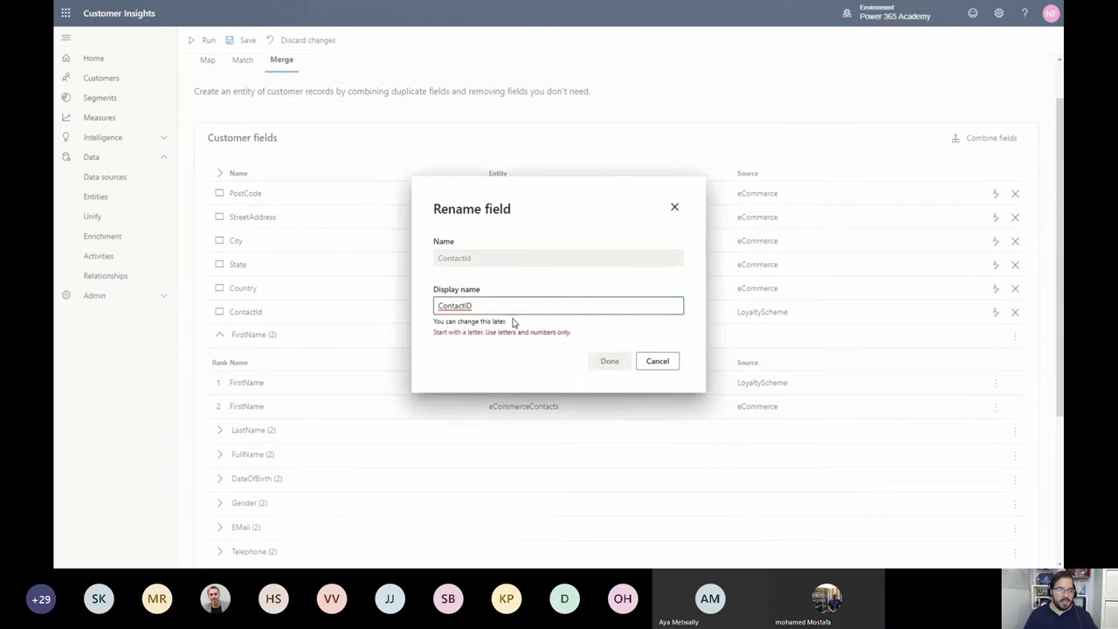
text(LOYALTY)
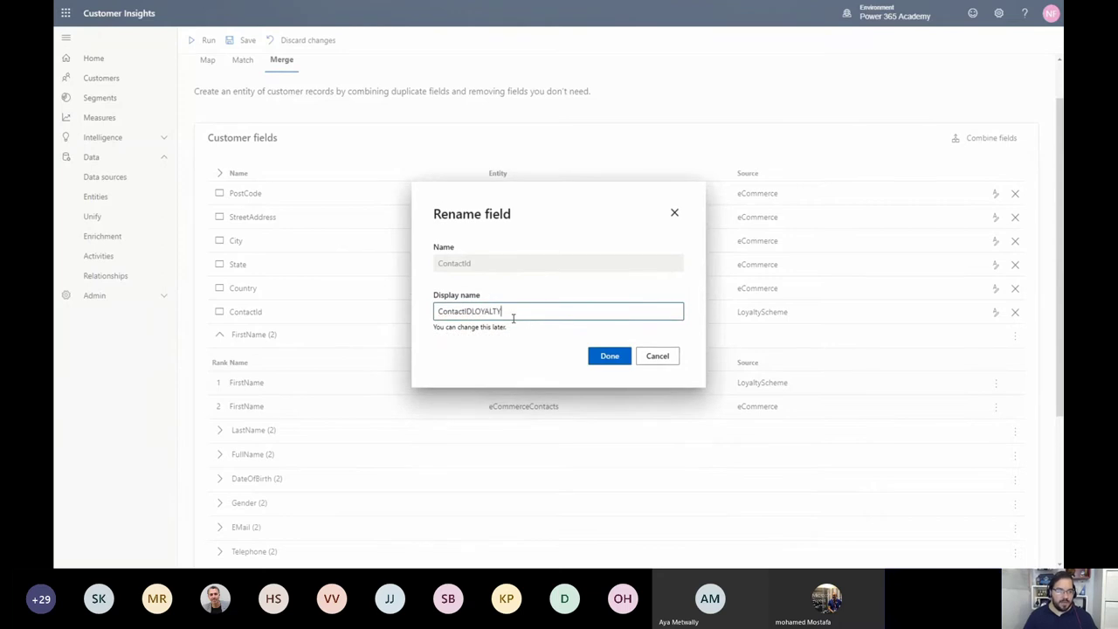
click(609, 358)
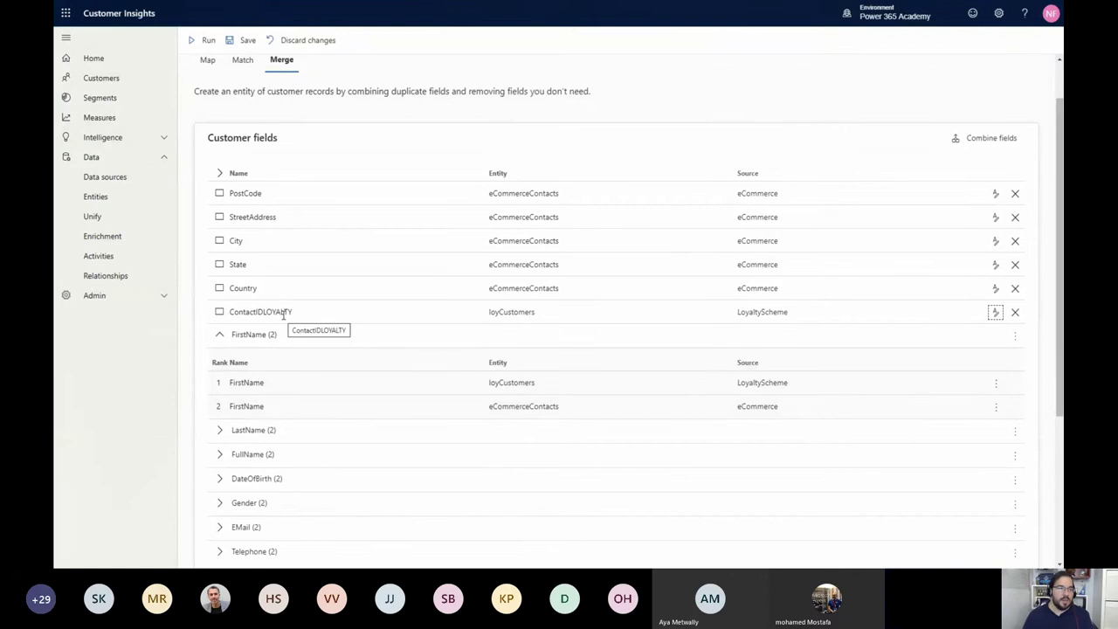
click(192, 48)
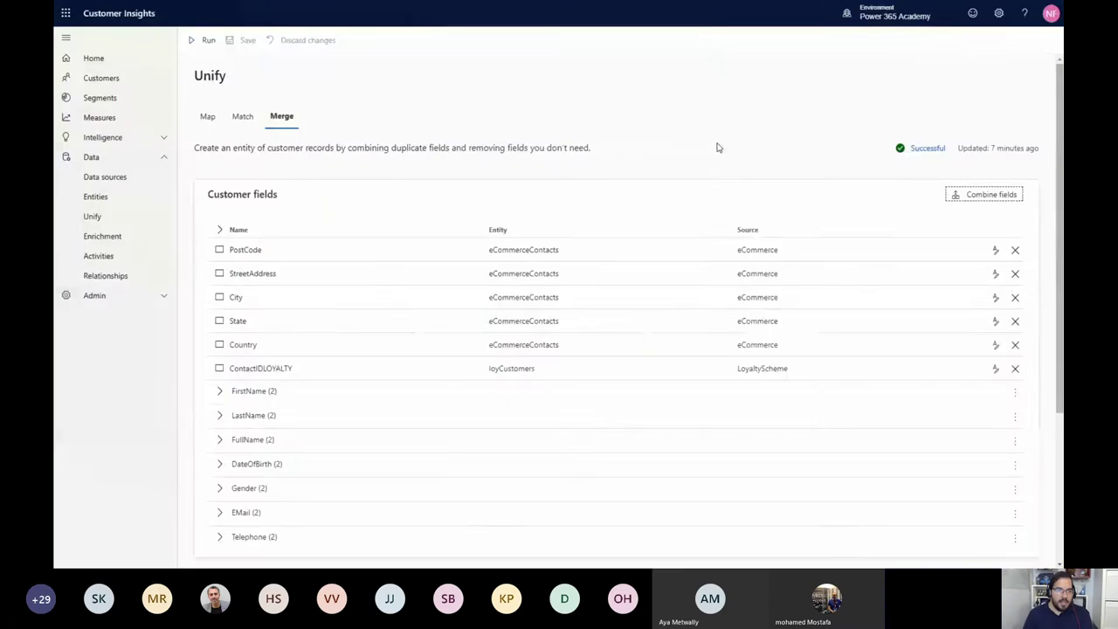
- Open the unified customer list and look through the customer profile cards on its first page
click(128, 82)
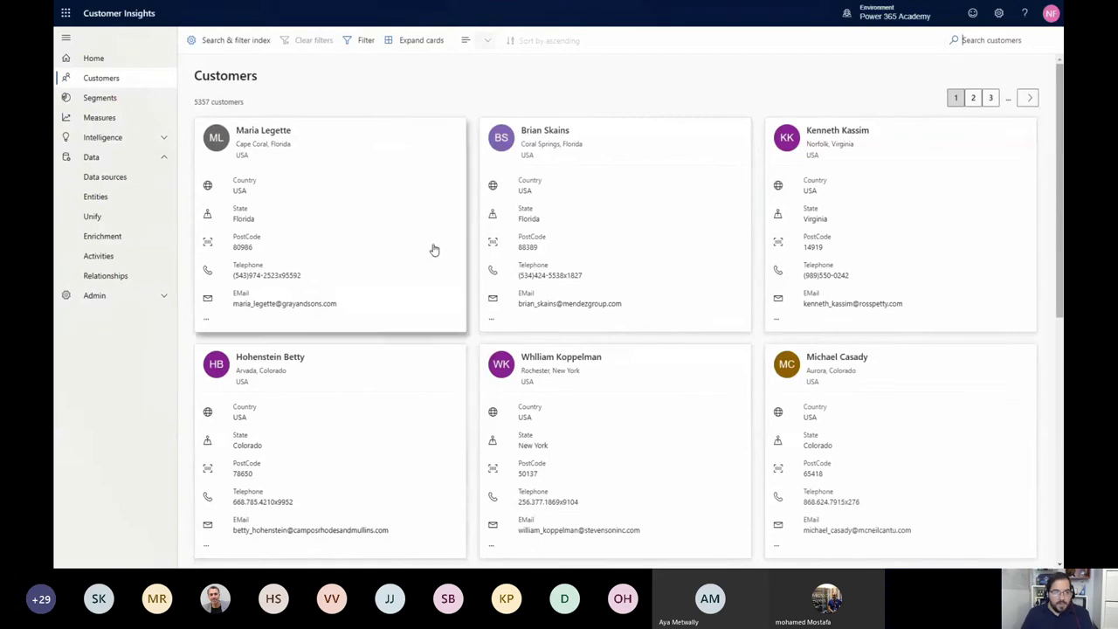
scroll(443, 247, down, 5)
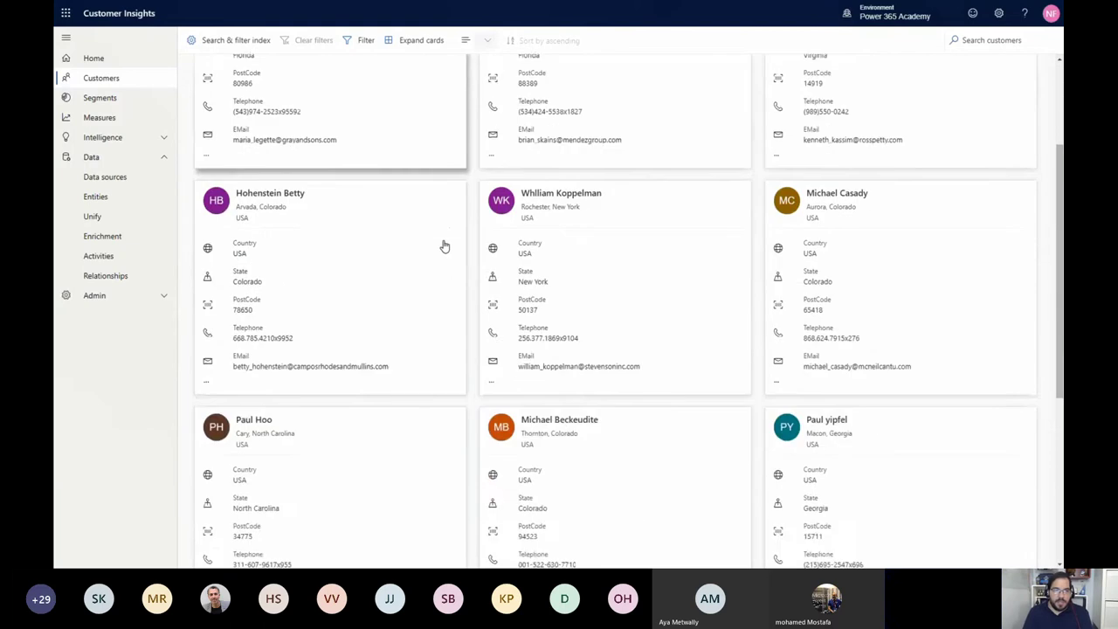
scroll(443, 246, down, 2)
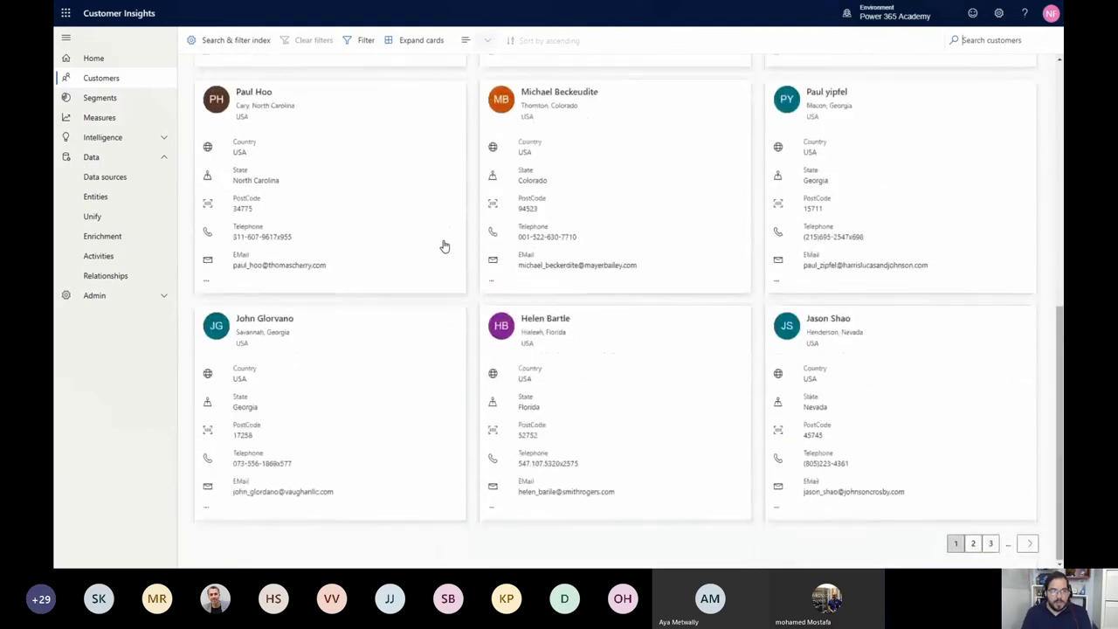
scroll(443, 247, up, 2)
scroll(444, 246, up, 4)
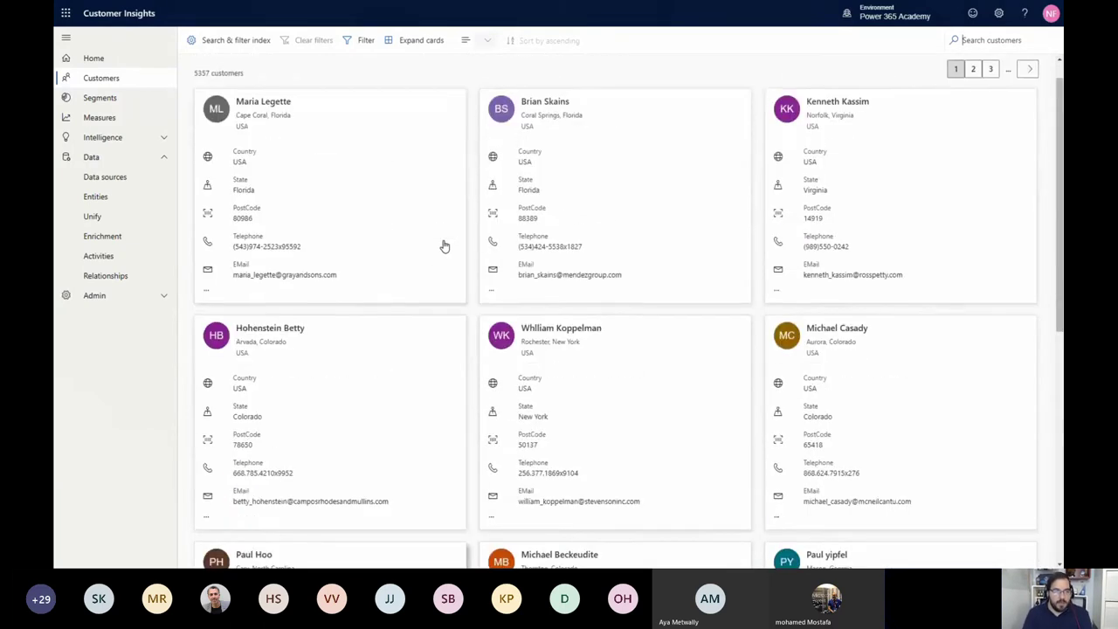